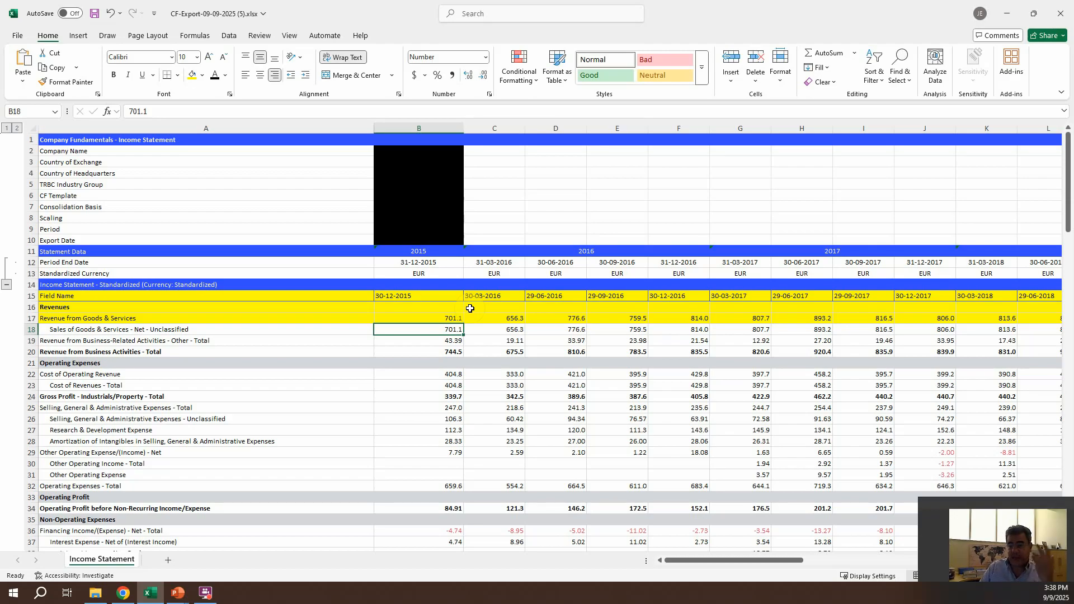
Delete the Revenues heading row between the Field Name row and the Revenue from Goods & Services row.
left_click(33, 307)
right_click(35, 309)
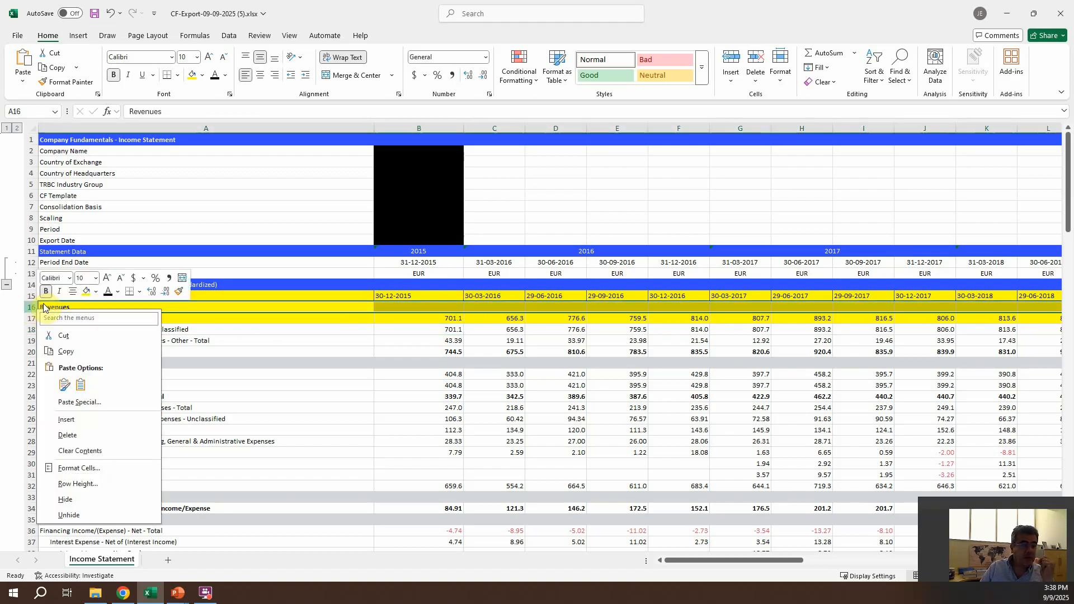
left_click(83, 436)
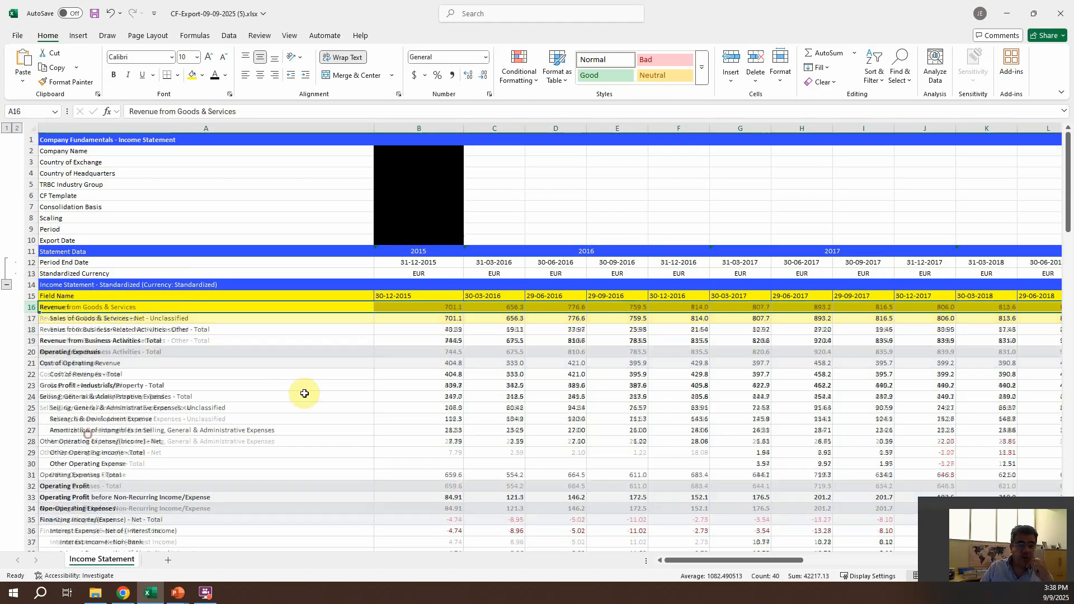
left_click(257, 330)
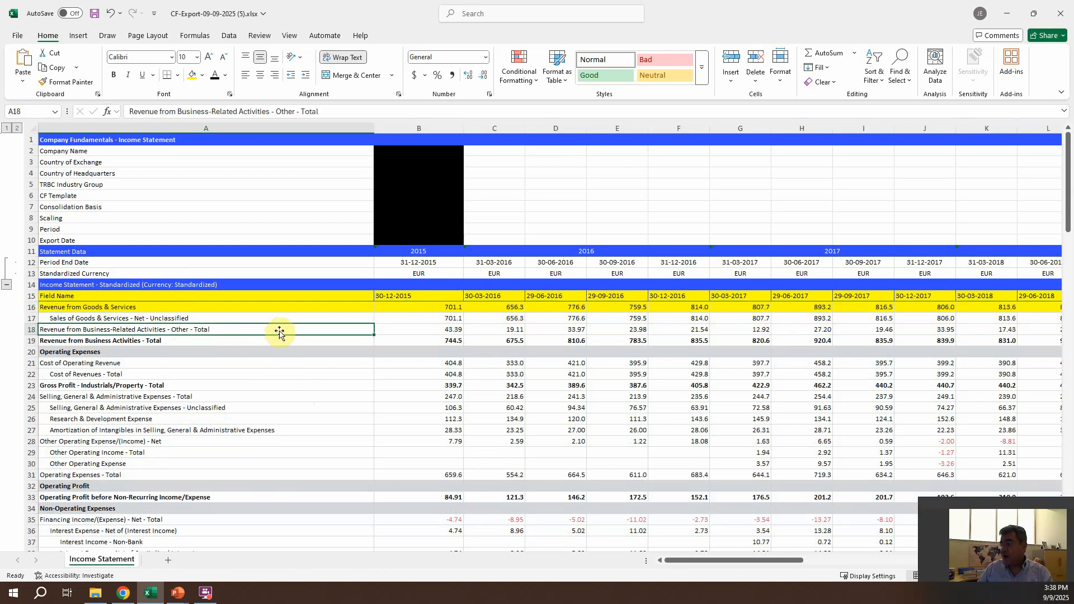
Add a new worksheet and name it Transpose.
left_click(162, 562)
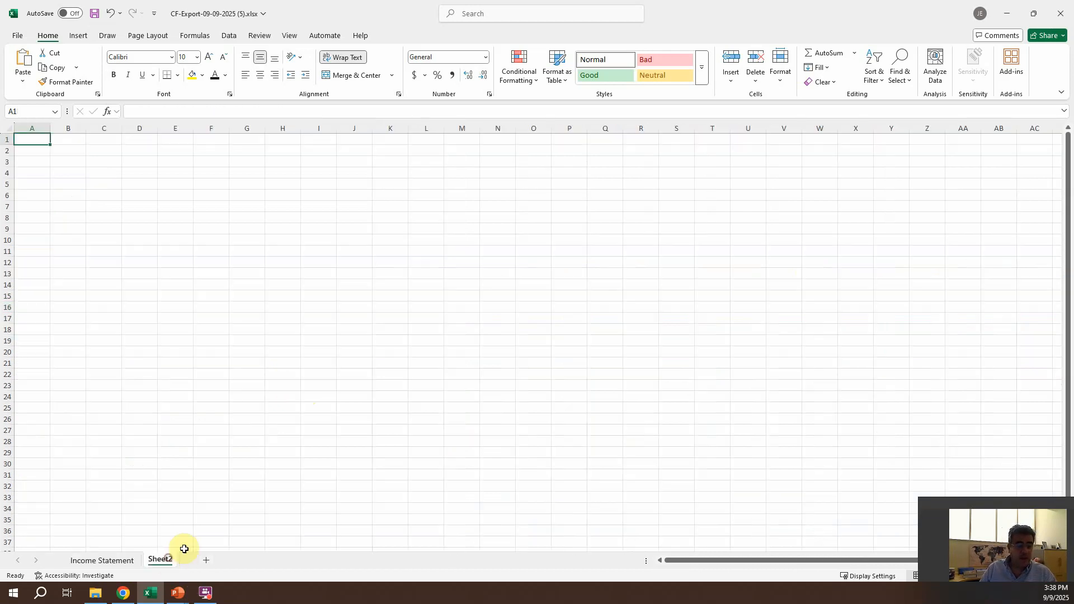
double_click(166, 558)
type("Transpose")
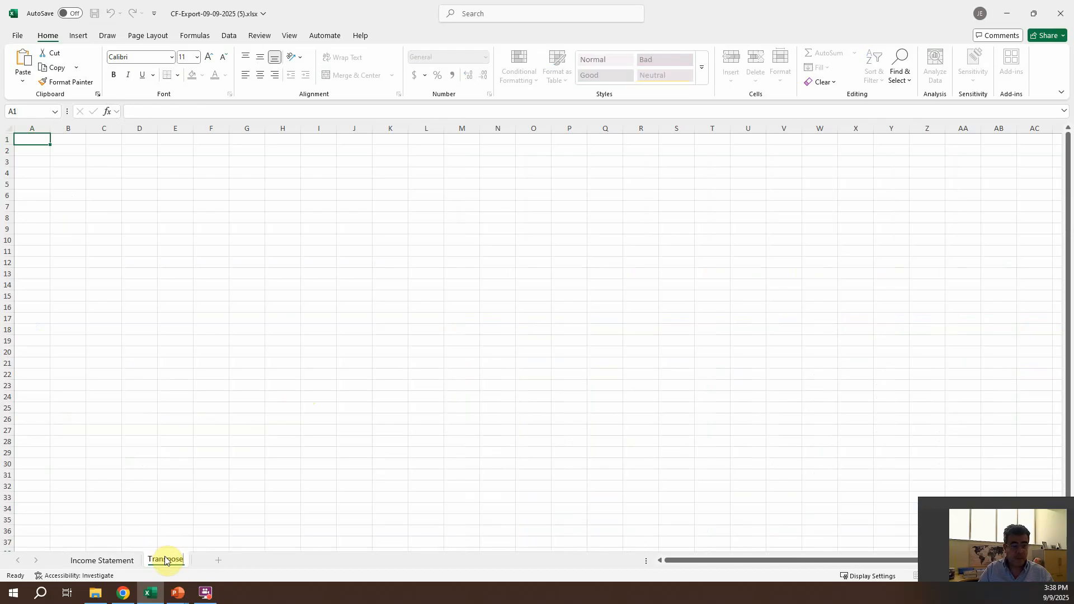
key("Return")
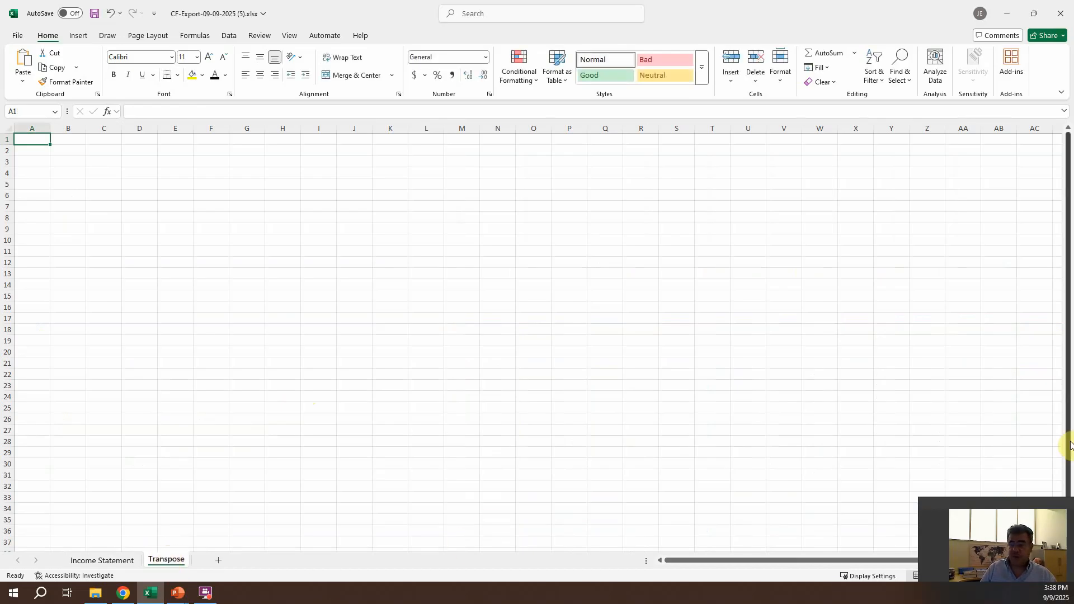
Enter =TRANSPOSE('Income Statement'!A15:AN16) in cell A1 of the Transpose sheet and widen columns A and B to fit their contents.
type("=TR")
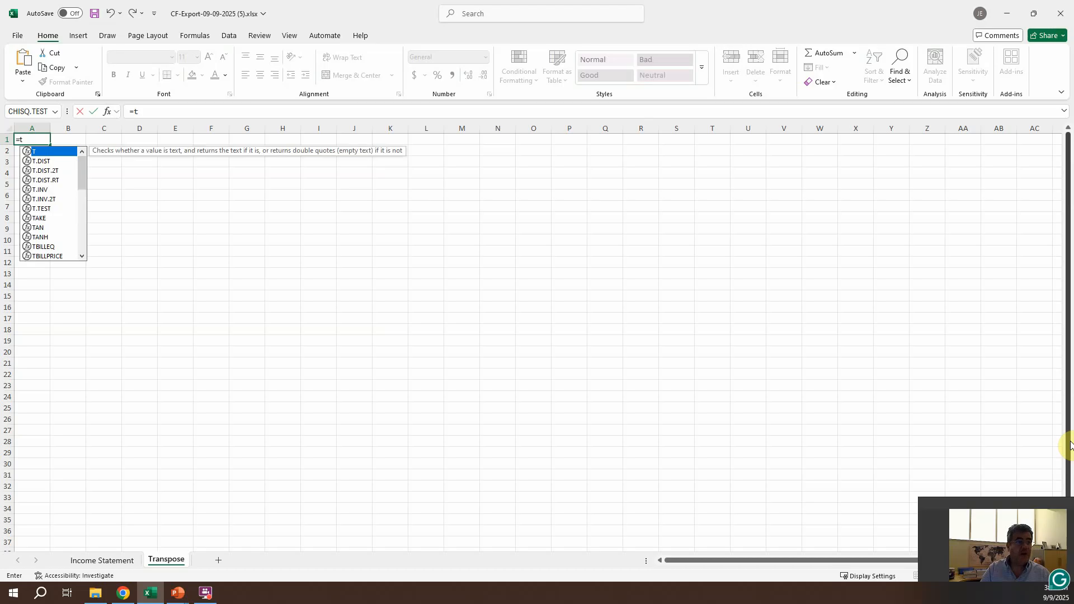
key("BackSpace")
type("RA")
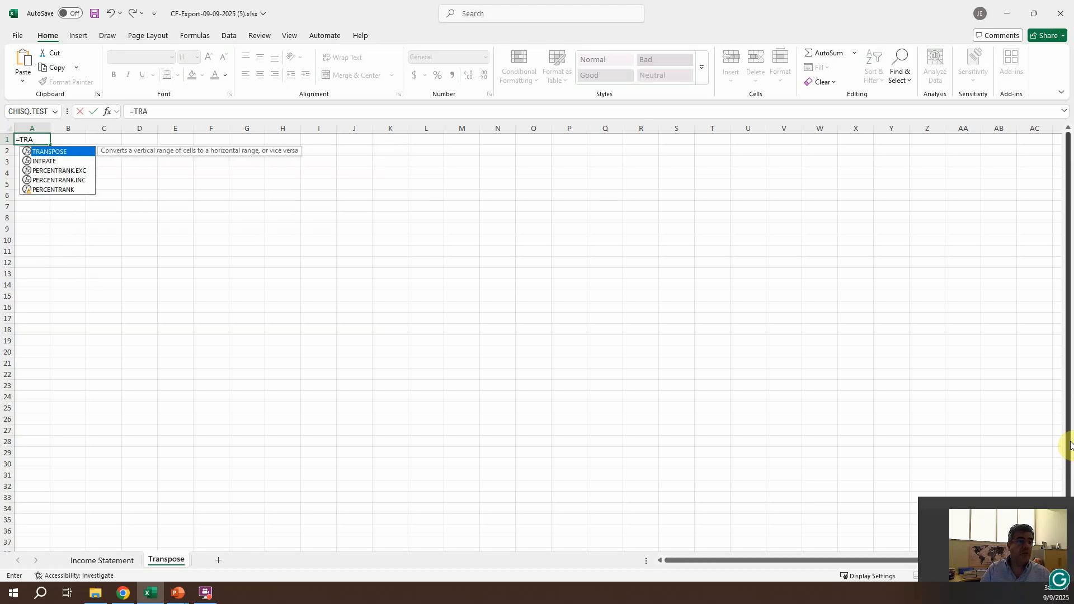
double_click(54, 152)
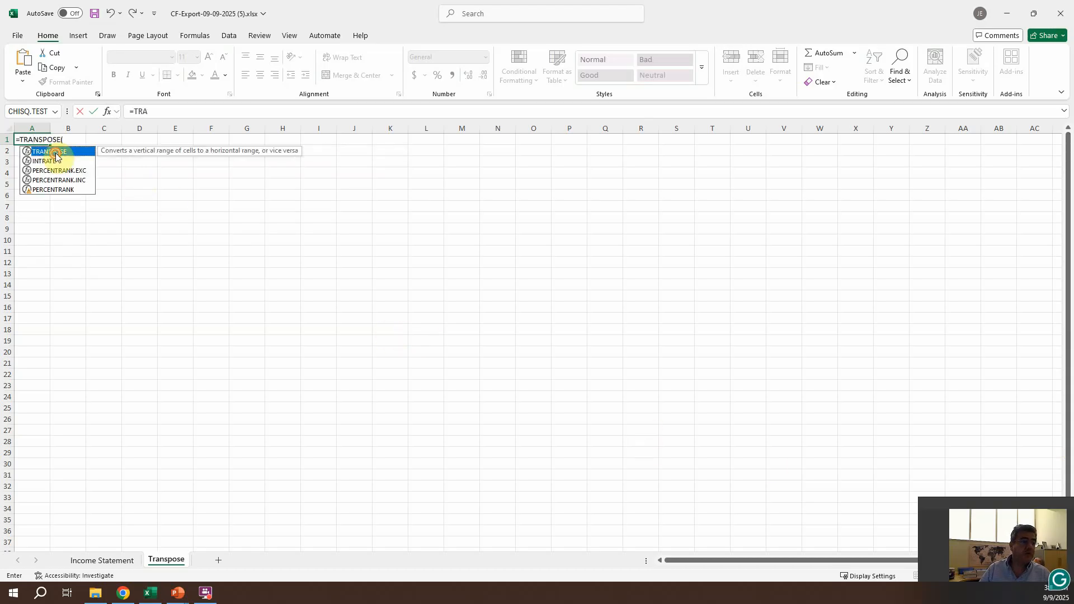
left_click(119, 562)
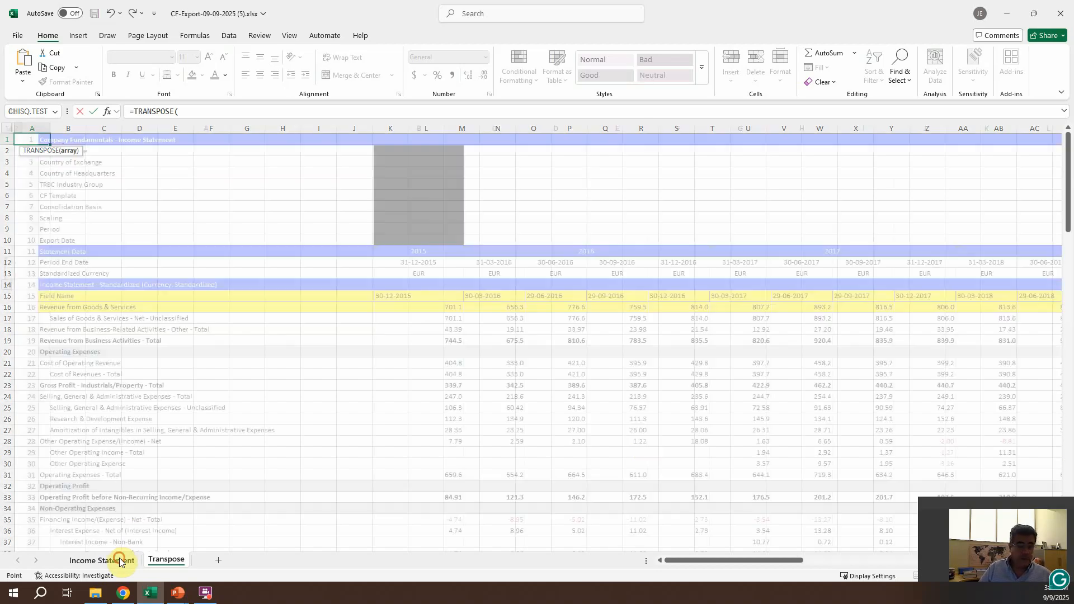
left_click_drag(101, 299, 135, 307)
key("shift+Right")
key("shift+Right")
key("shift+Right")
key("shift+Right")
key("shift+Right")
key("shift+Right")
key("shift+Right")
key("shift+Right")
key("shift+Right")
key("shift+Right")
key("shift+Right")
key("shift+Right")
key("shift+Right")
key("shift+Right")
key("shift+Right")
key("shift+Right")
key("shift+Right")
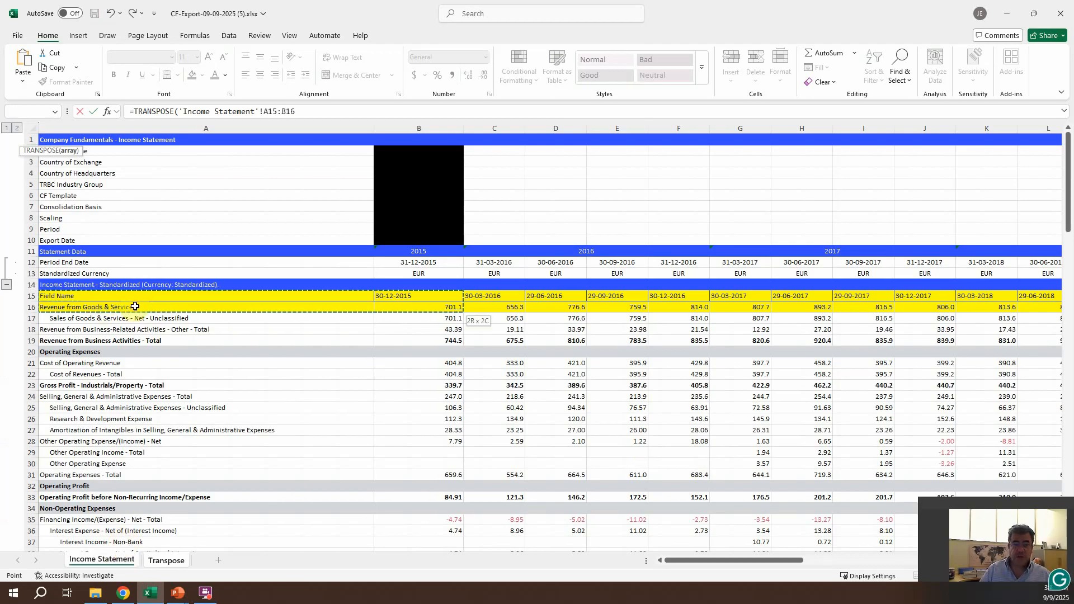
key("shift+Right")
key("shift+Right")
key("shift+Right")
key("shift+Right")
key("shift+Right")
key("shift+Right")
key("shift+Right")
key("shift+Right")
key("shift+Right")
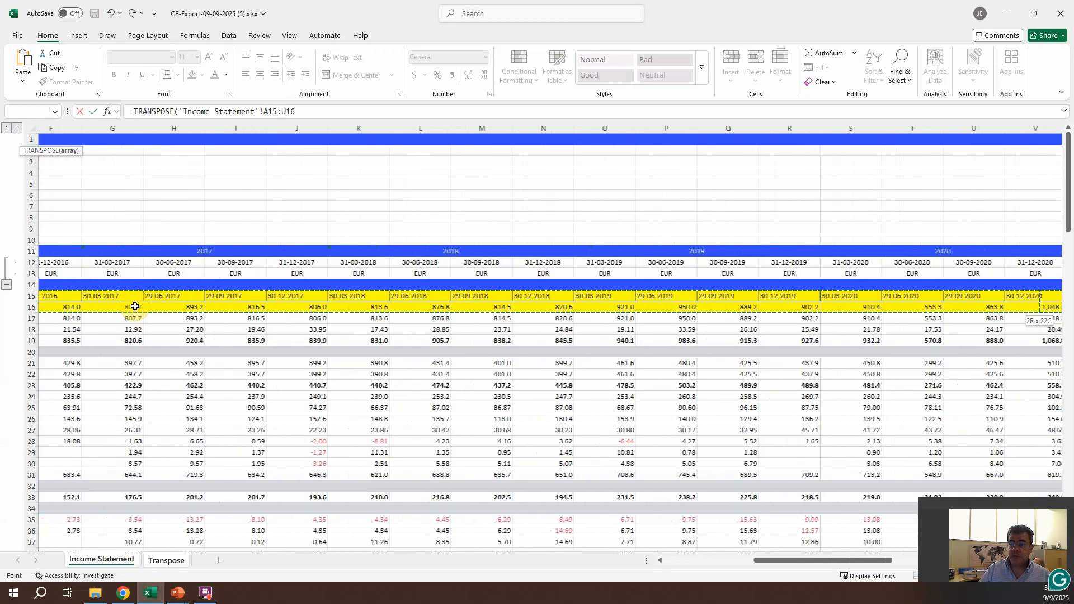
key("shift+Right")
key("shift+Right")
key("shift+Right")
key("shift+Right")
key("shift+Right")
key("shift+Right")
key("shift+Right")
key("shift+Right")
key("shift+Right")
key("shift+Right")
key("shift+Right")
key("shift+Right")
key("shift+Right")
key("shift+Right")
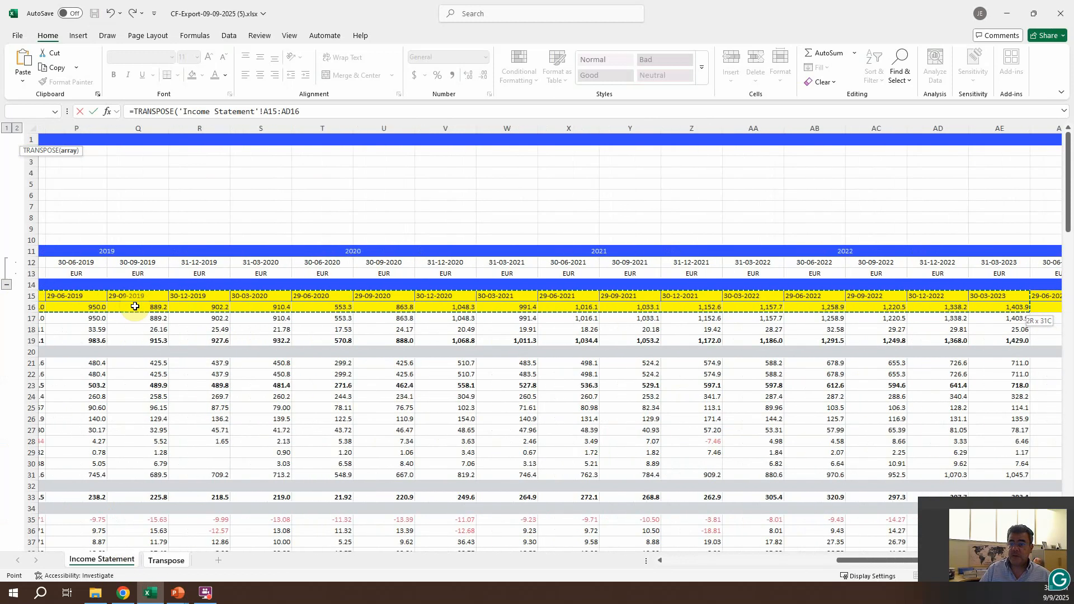
key("shift+Left")
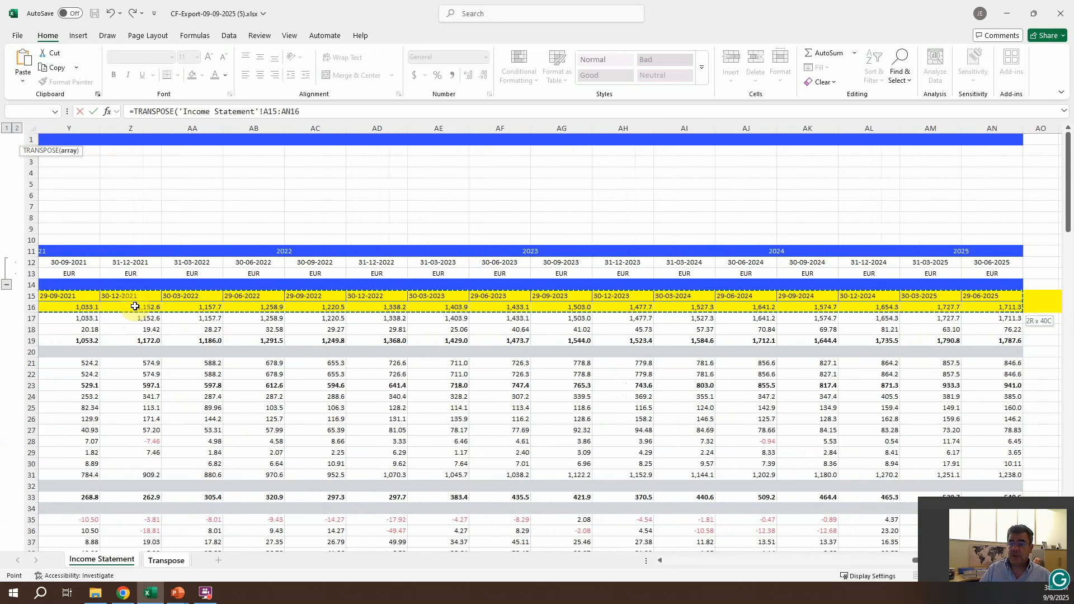
key("Return")
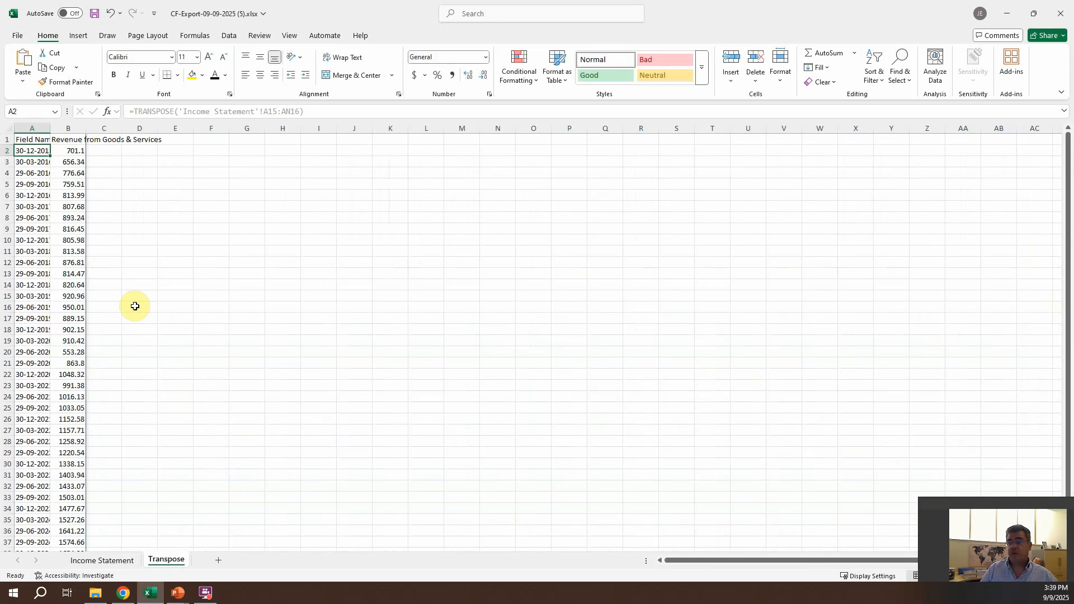
left_click_drag(52, 124, 204, 127)
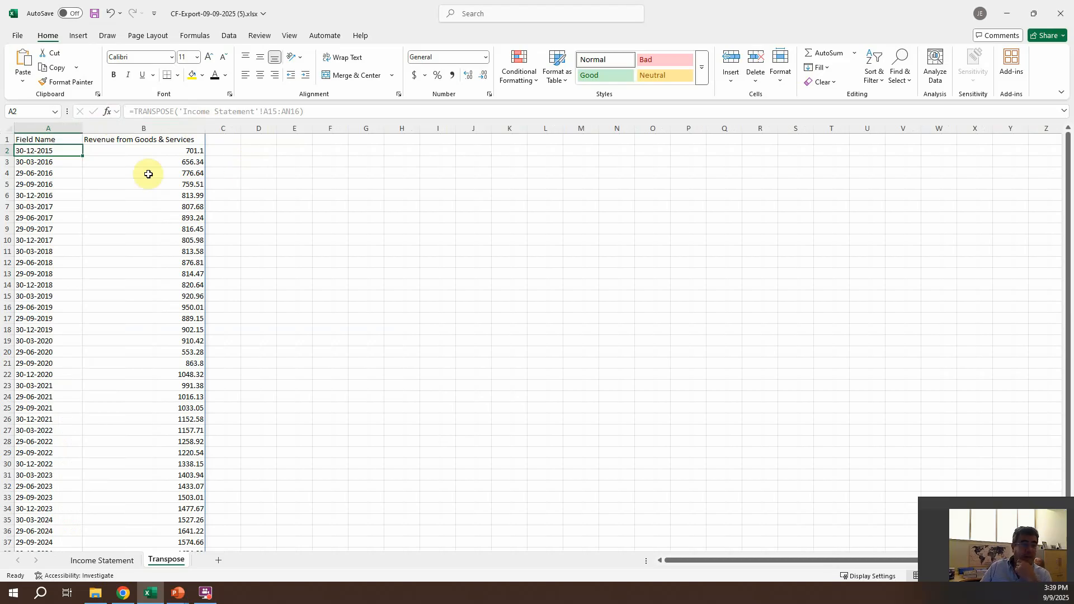
Change the 30-12-2015 Revenue from Goods & Services value on the Income Statement sheet to 5701.1 and check the Transpose sheet.
left_click(111, 566)
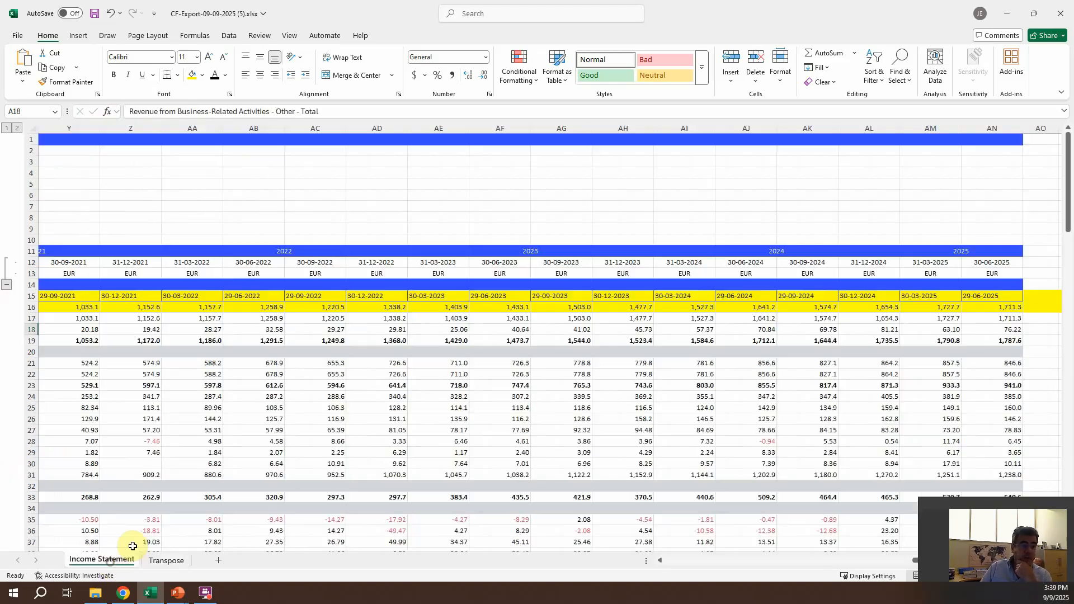
key("Right")
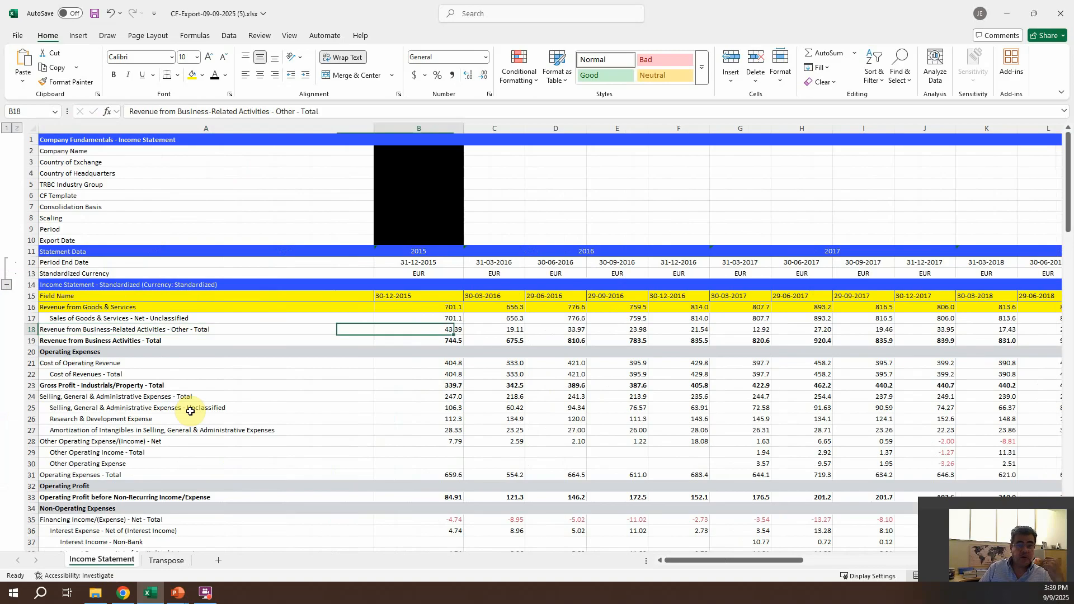
key("Up")
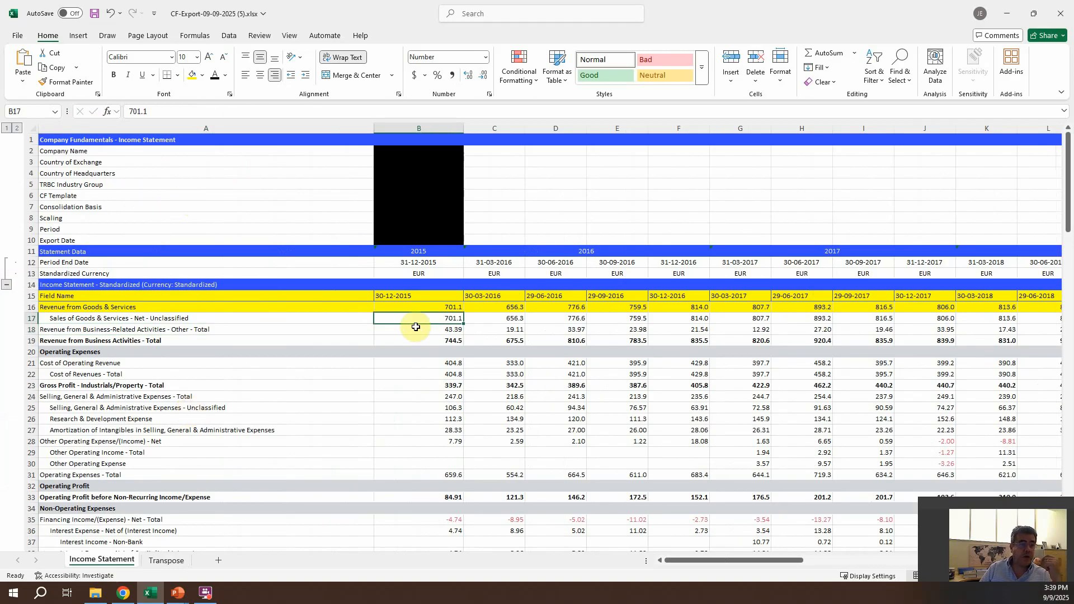
left_click(445, 306)
left_click(130, 111)
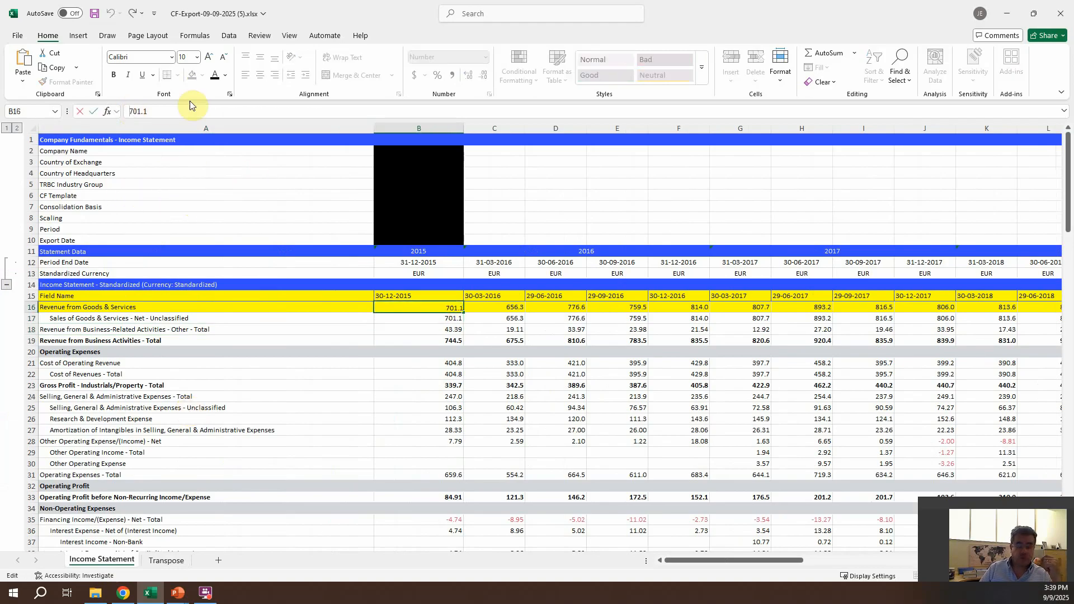
type("5")
key("Return")
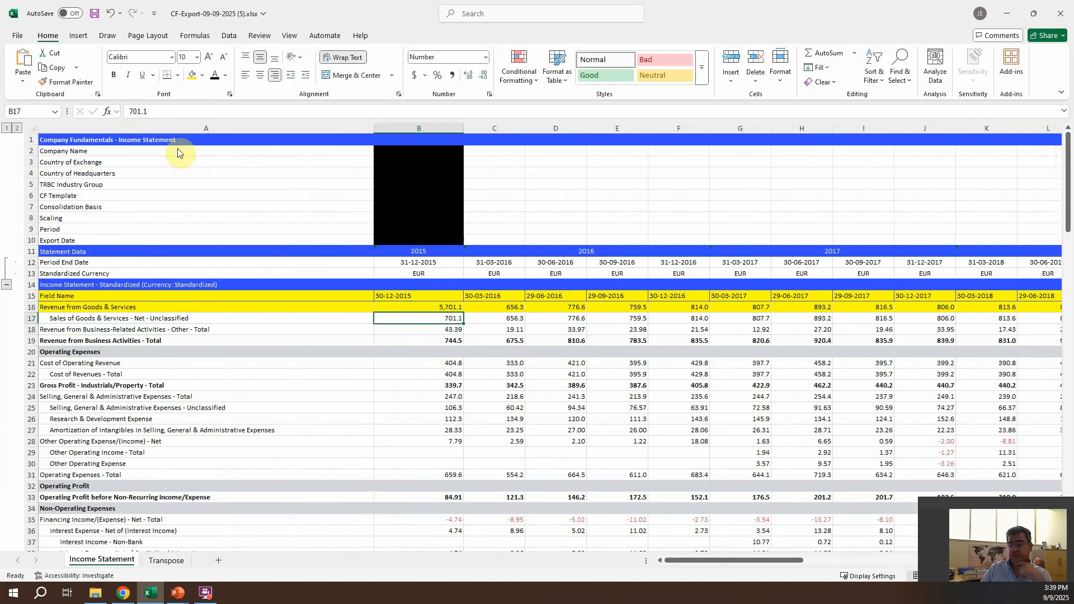
left_click(180, 564)
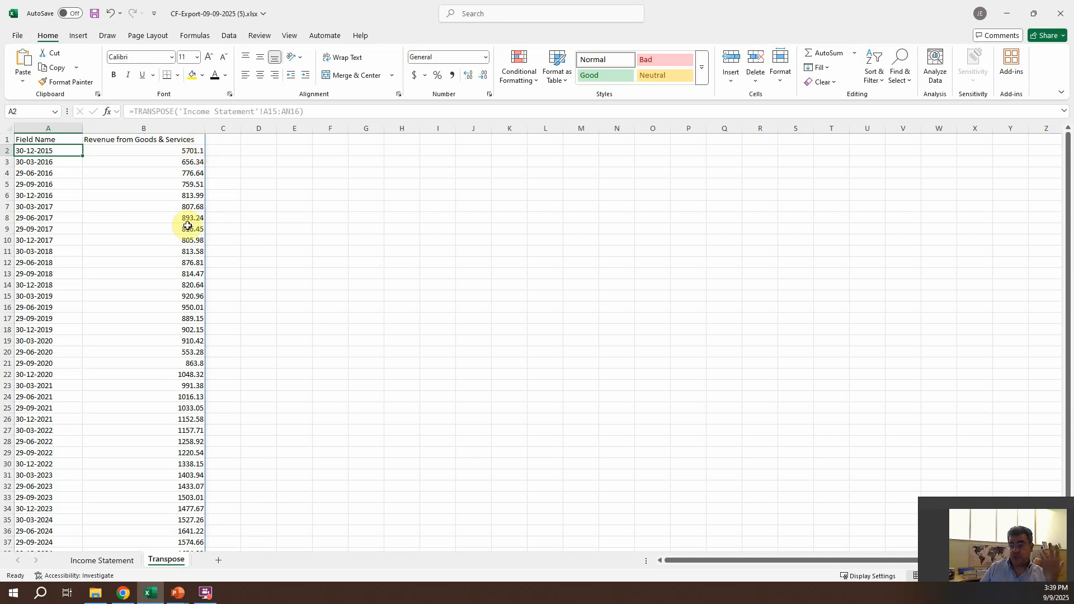
Undo the 30-12-2015 revenue edit on the Income Statement sheet and return to the Transpose sheet.
left_click(115, 560)
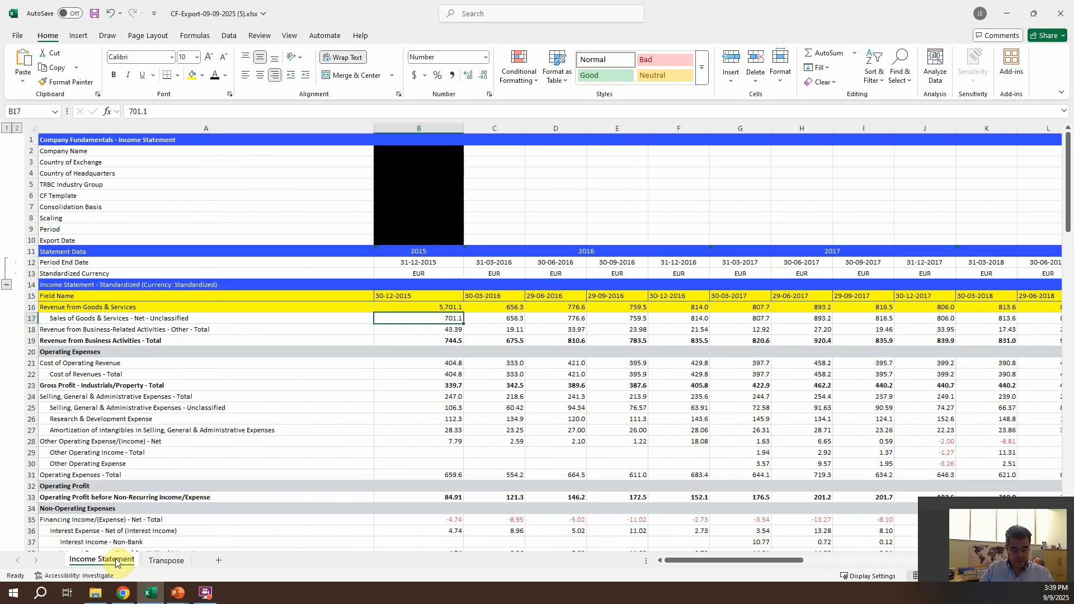
left_click(166, 565)
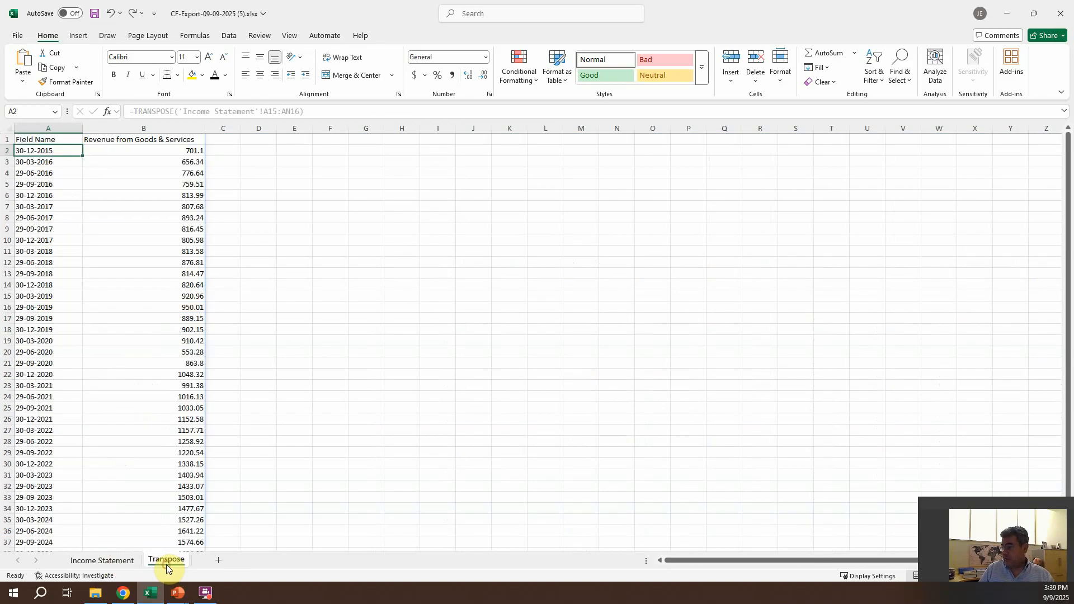
left_click(190, 162)
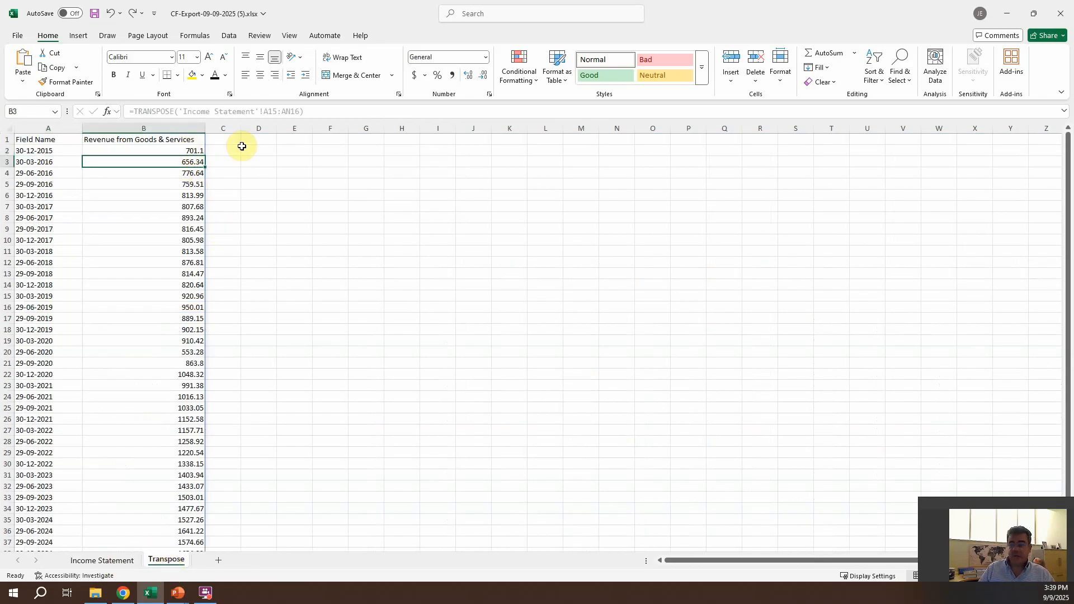
type("23132132132")
key("Return")
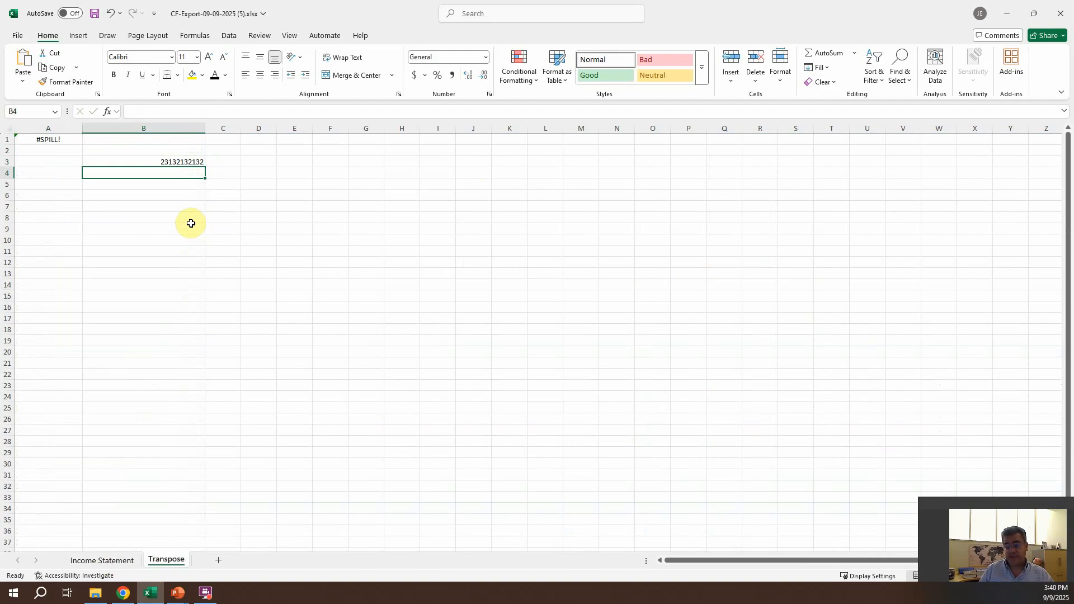
key("ctrl+z")
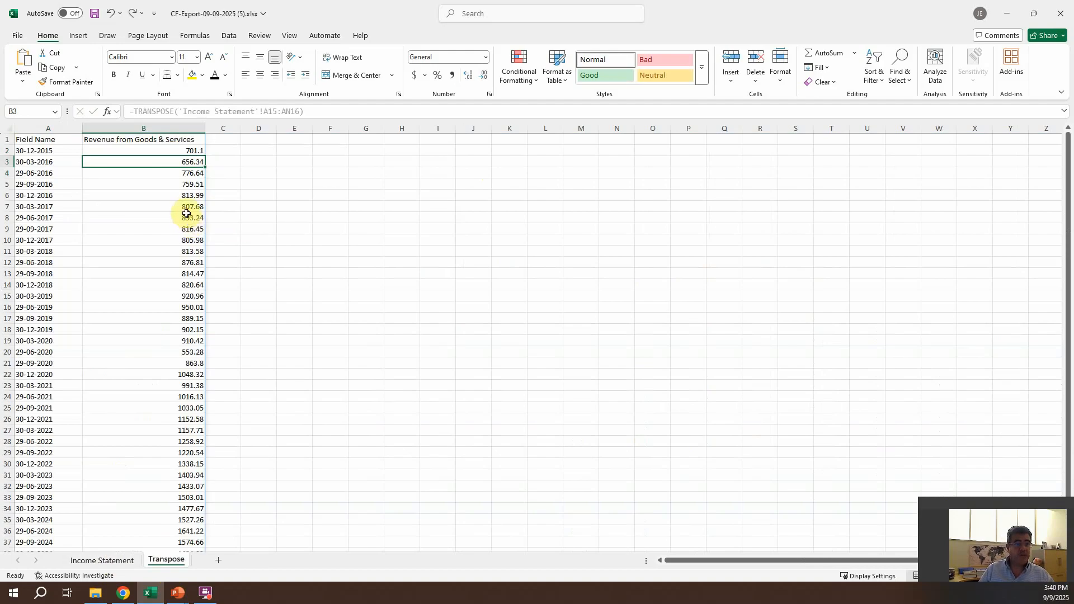
Clear cell B16 on the Income Statement sheet and check the transposed table.
left_click(96, 560)
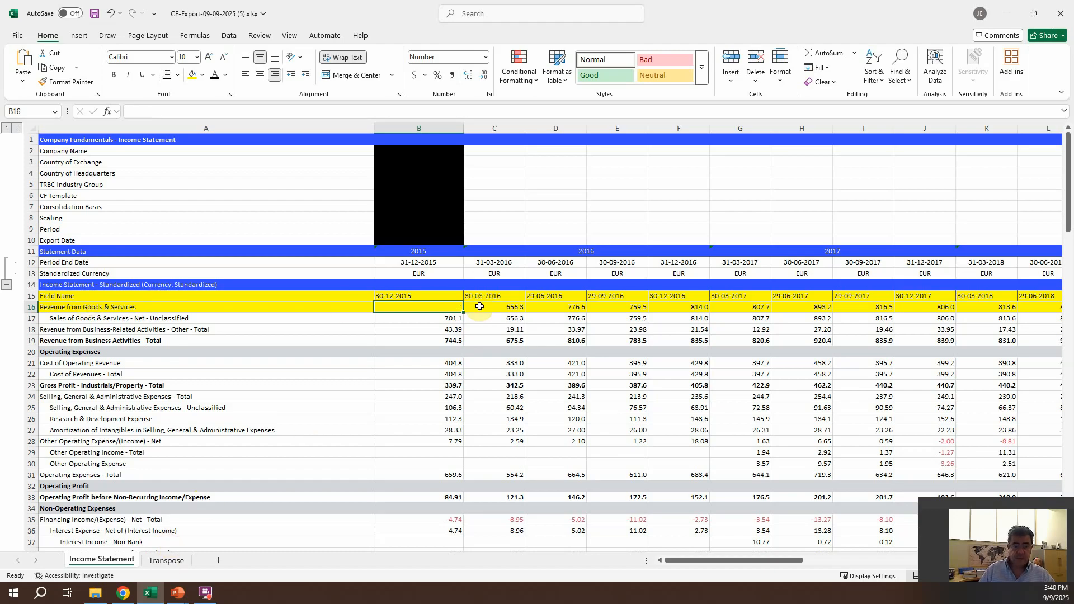
left_click(168, 561)
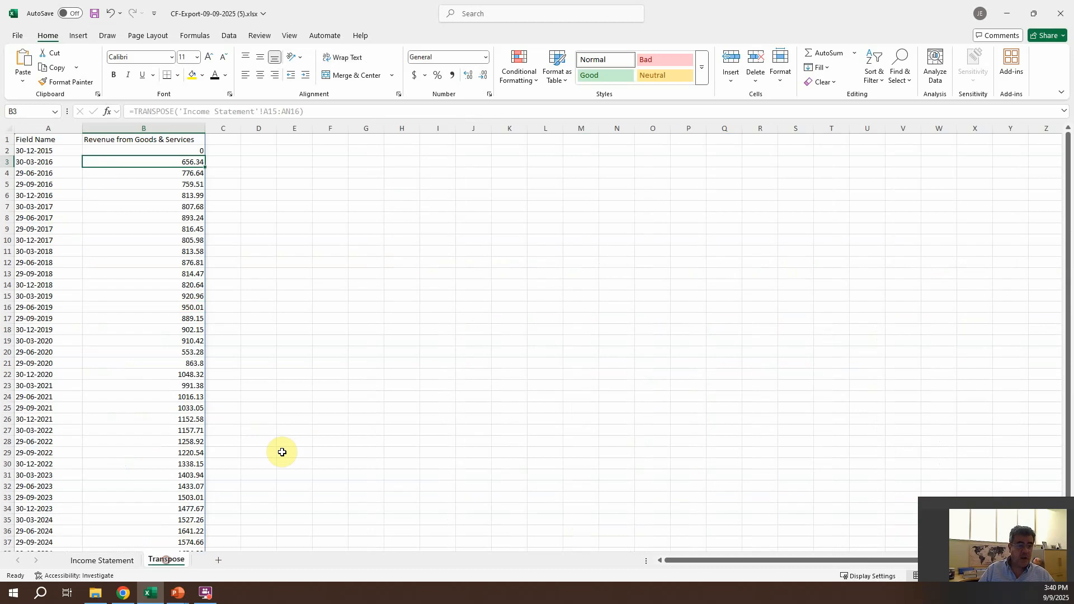
Delete source rows 15 and 16 from the Income Statement sheet and check the Transpose sheet.
left_click(104, 561)
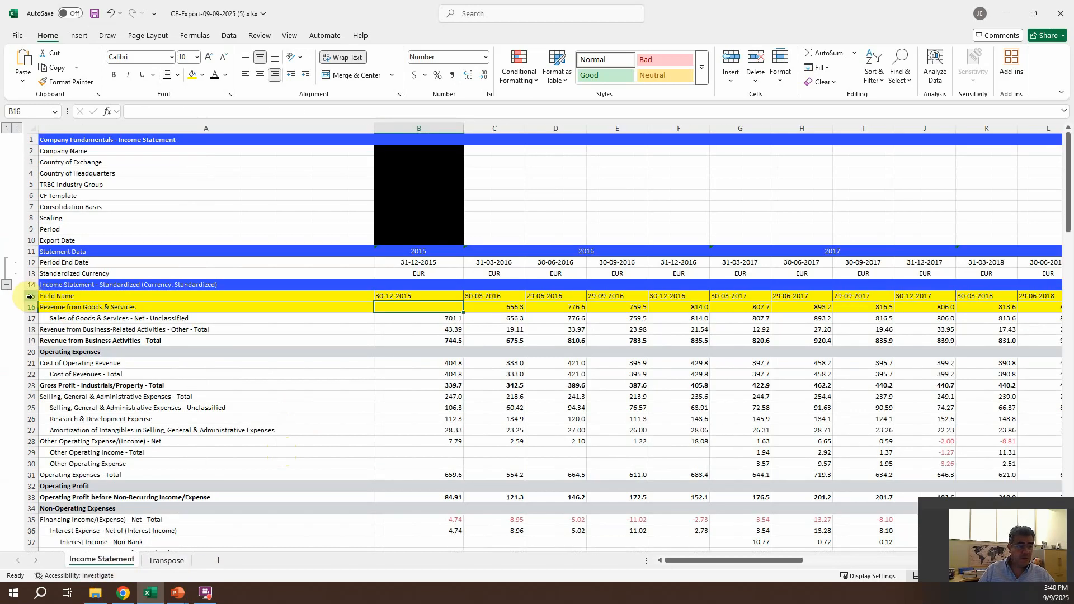
left_click_drag(30, 296, 30, 307)
right_click(83, 308)
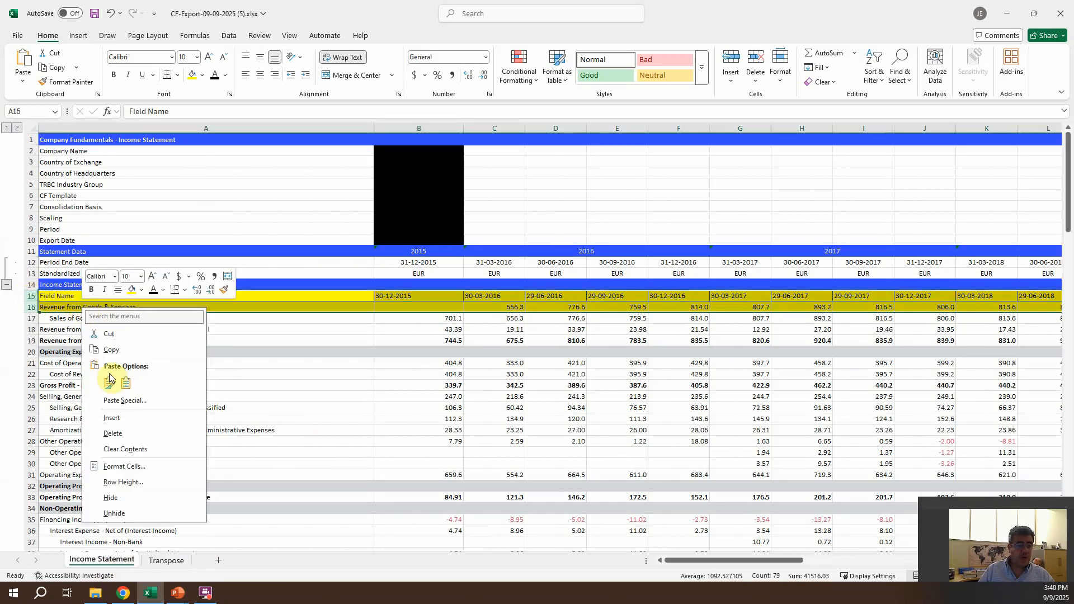
left_click(117, 442)
left_click(166, 560)
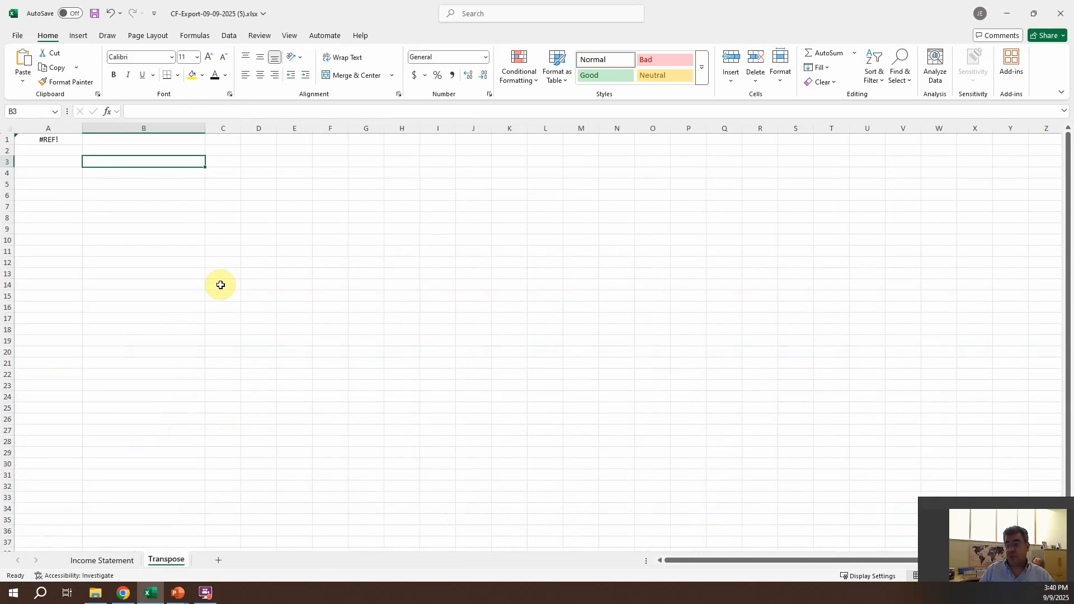
Undo the deletion of rows 15 and 16 and the clearing of B16, and return to the Transpose sheet.
key("ctrl+z")
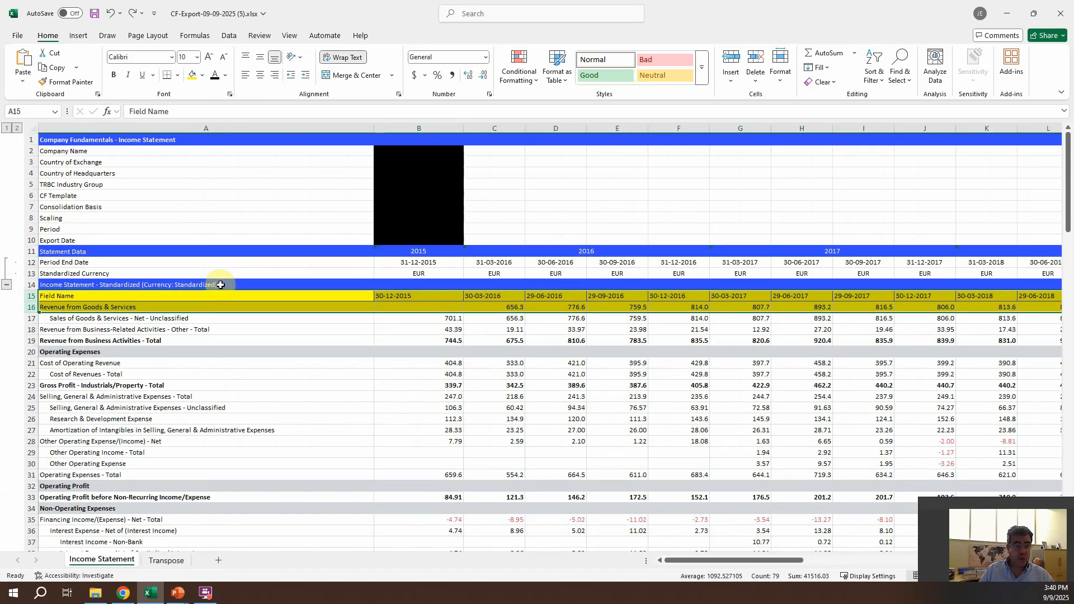
left_click(174, 561)
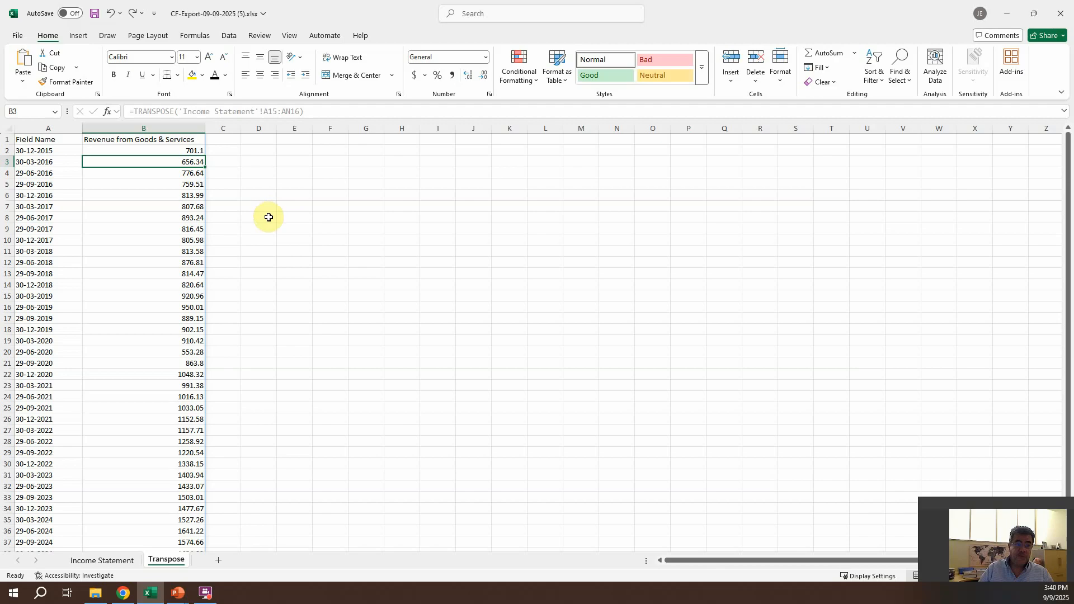
Switch to the PowerPoint slide show to view the "Three ways" slide.
left_click(177, 593)
left_click(222, 570)
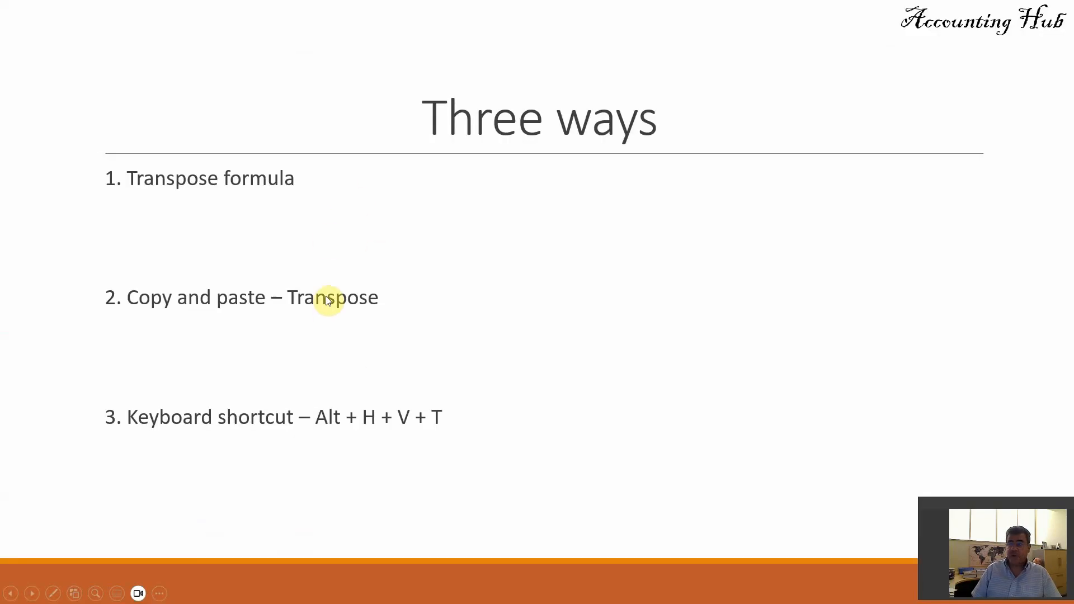
Switch back to Excel and copy the field name and revenue rows A15:AN16 on the Income Statement sheet.
key("alt+Tab")
left_click(115, 559)
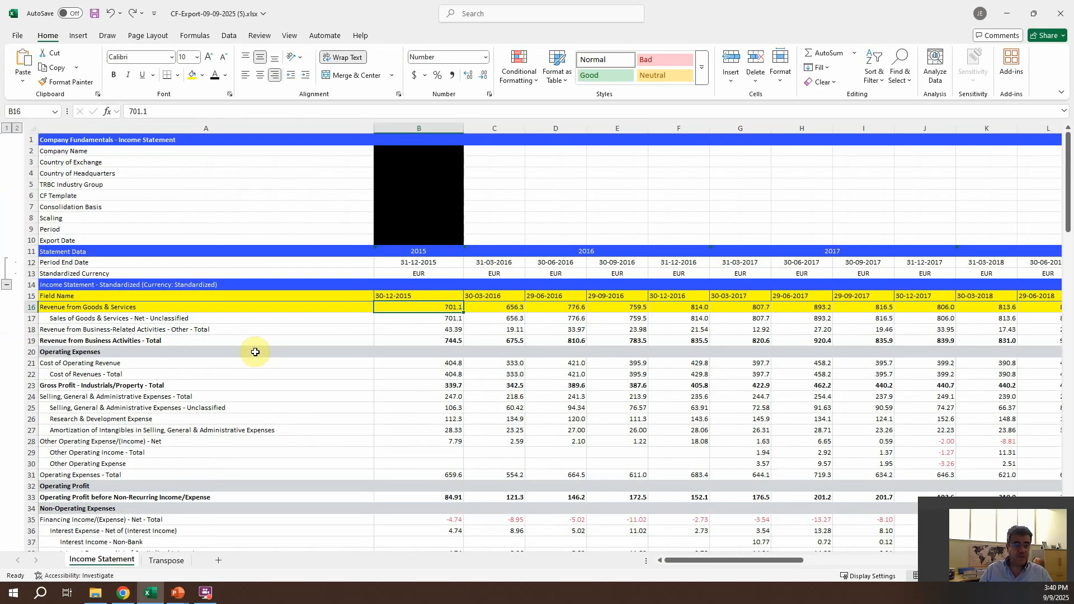
left_click(127, 295)
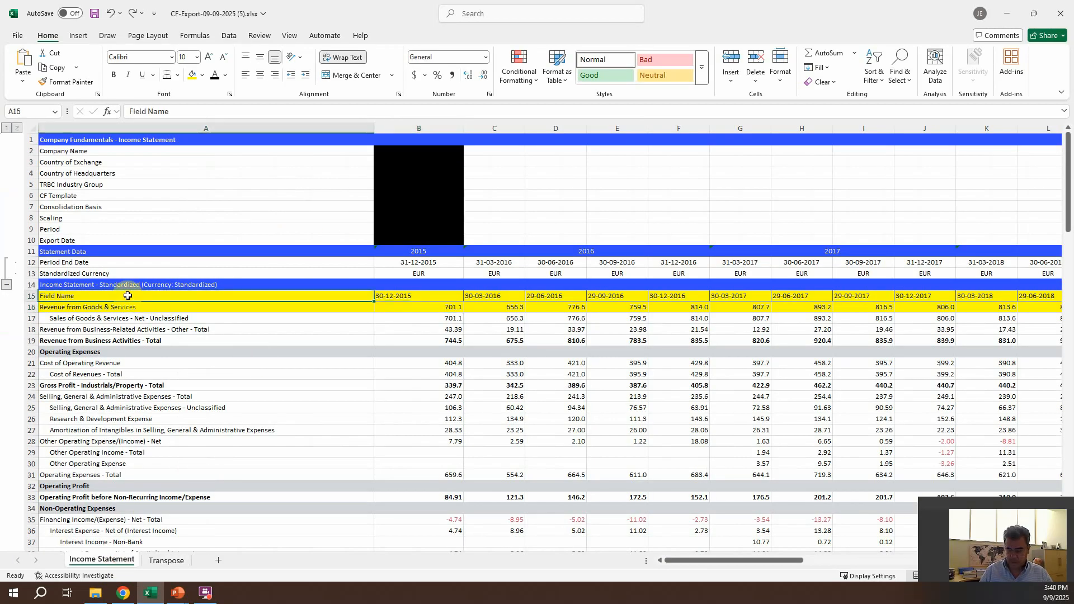
key("shift+Down")
key("ctrl+shift+Right")
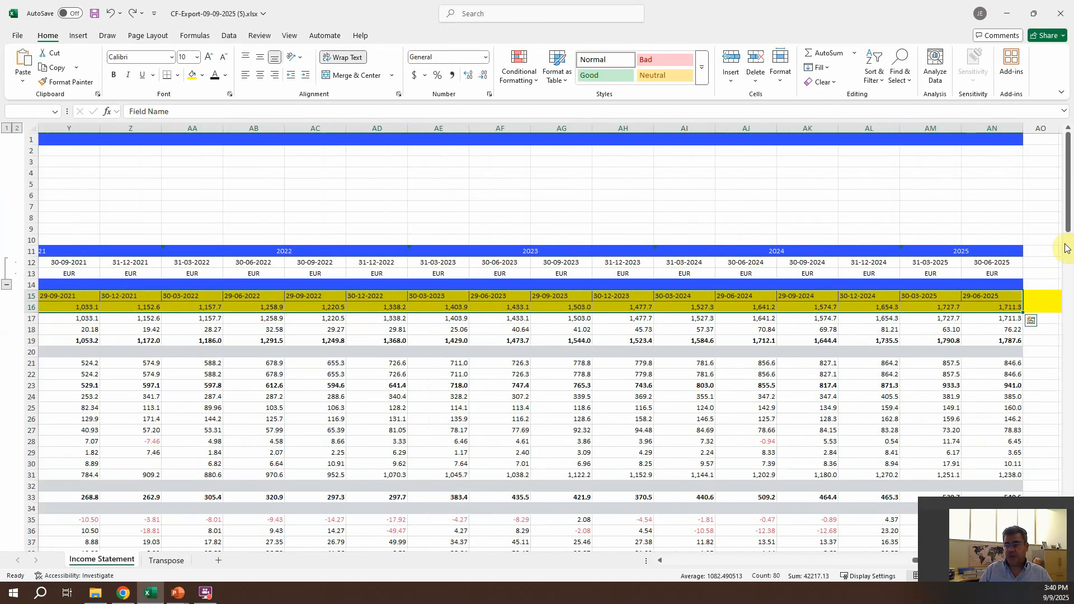
key("ctrl+c")
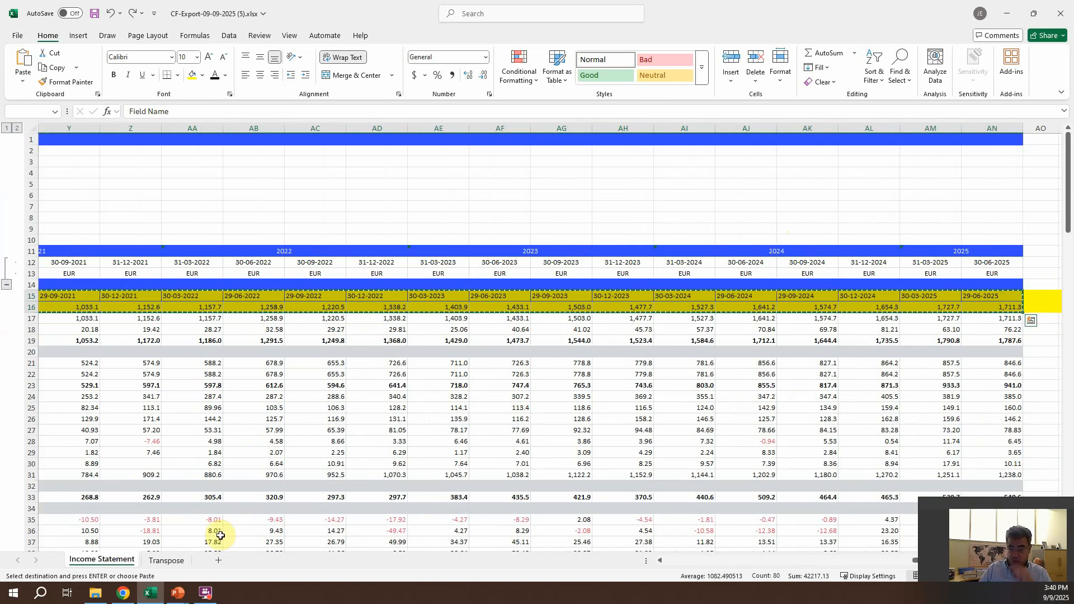
Paste the copied rows at D1 of the Transpose sheet using Paste Special with All and Transpose.
left_click(166, 561)
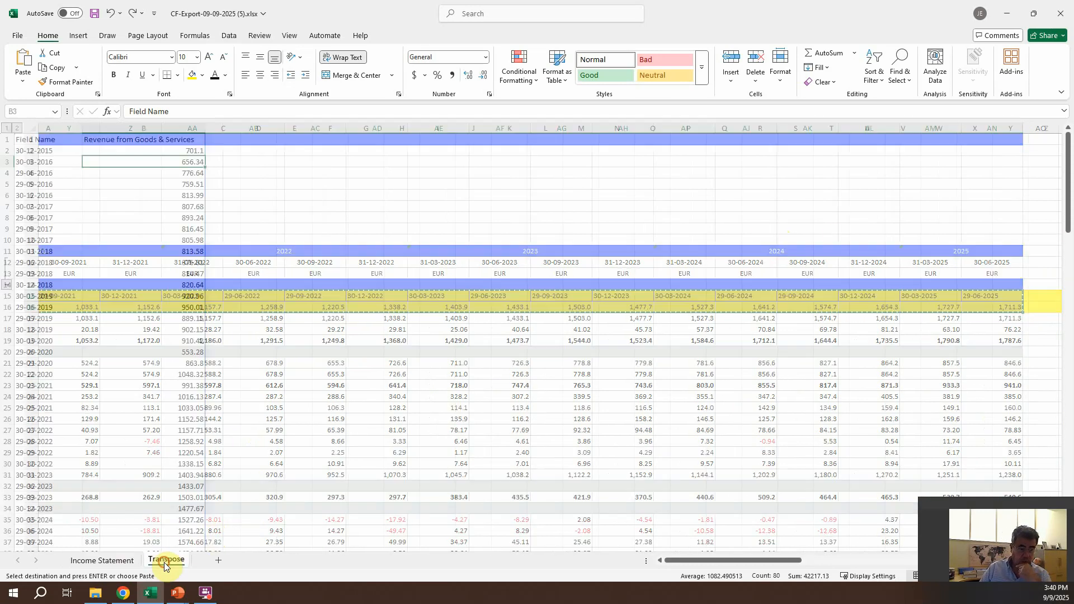
left_click(263, 141)
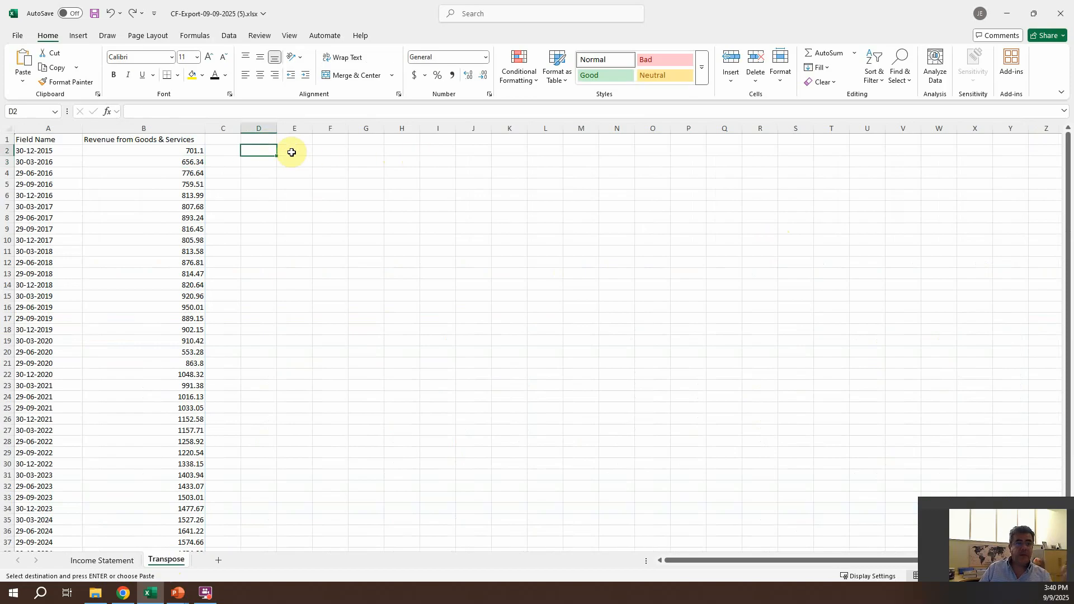
left_click(23, 84)
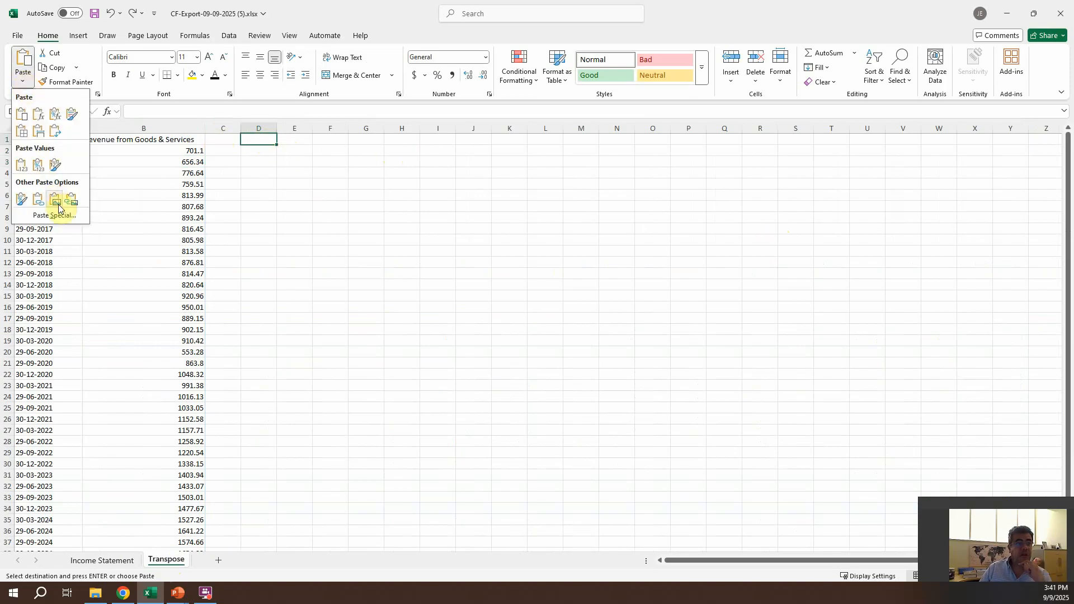
left_click(66, 217)
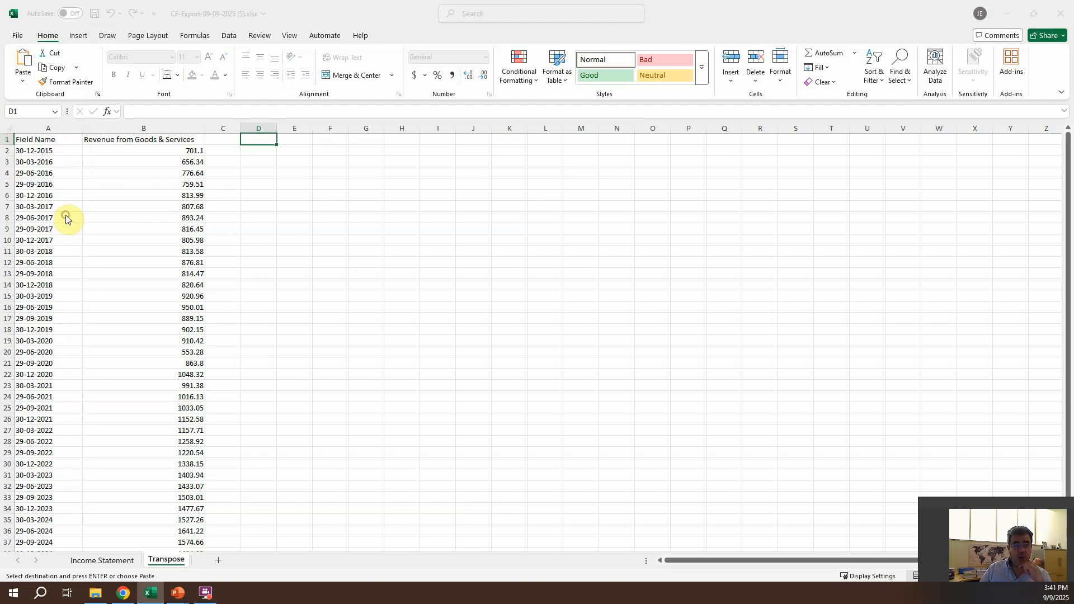
left_click(548, 382)
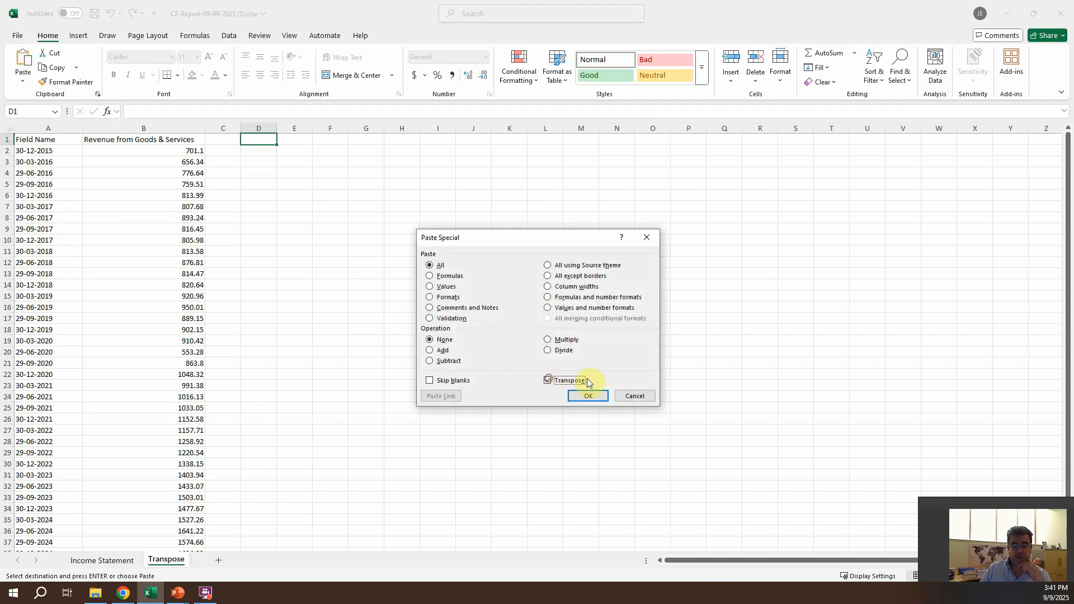
left_click(589, 396)
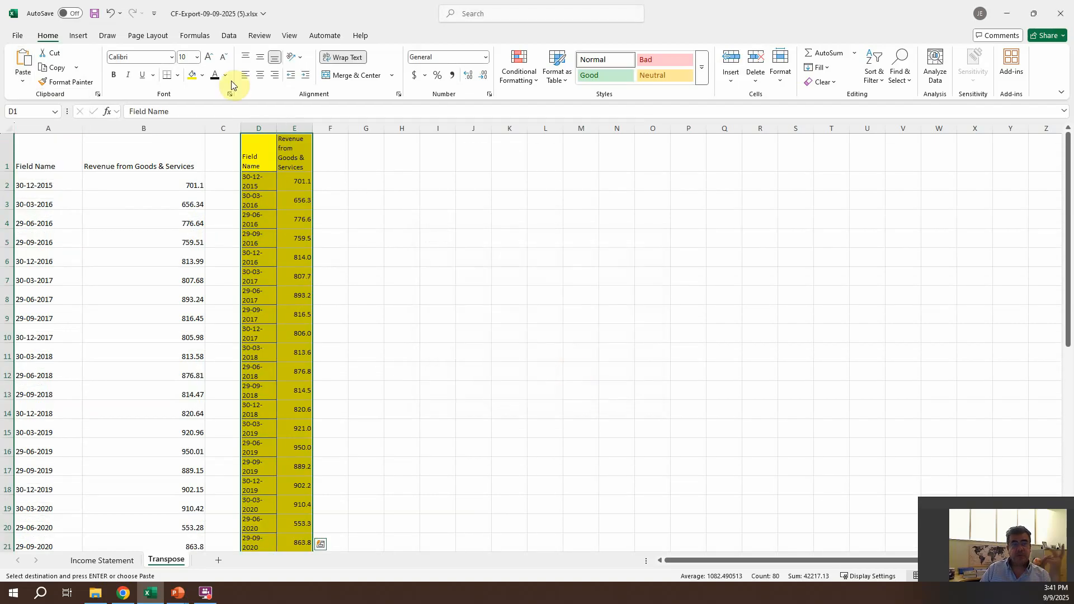
Widen columns D and E to fit their contents, autofit the row heights, and check the pasted table to its end.
left_click_drag(274, 128, 413, 127)
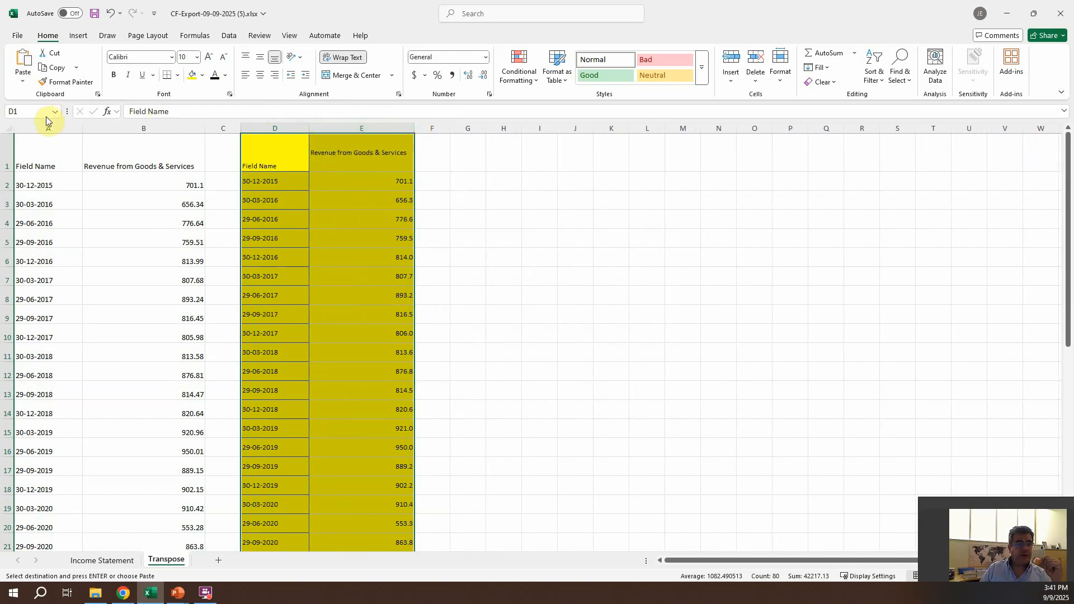
left_click(10, 128)
left_click_drag(12, 183, 11, 184)
left_click(334, 186)
scroll(479, 292, "down", 5)
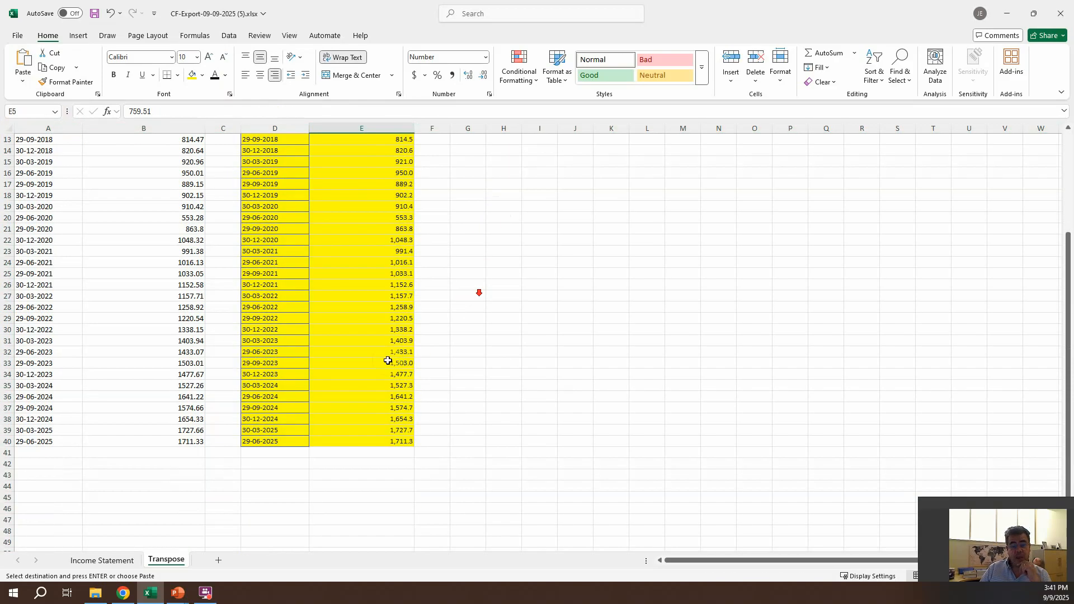
scroll(391, 362, "up", 5)
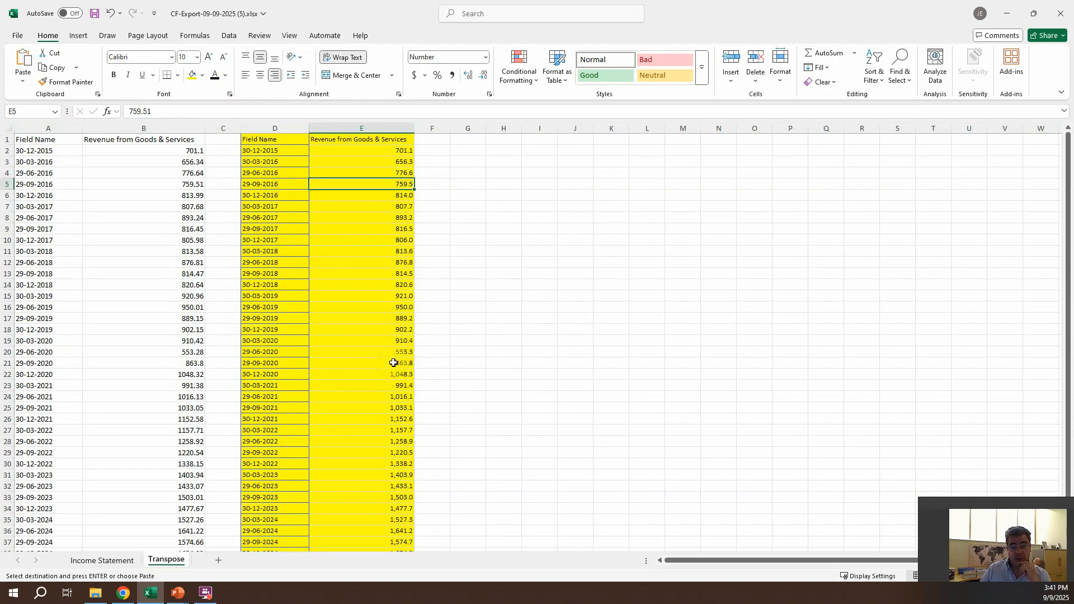
scroll(394, 362, "down", 4)
scroll(394, 363, "up", 4)
Overwrite pasted revenue values, setting E3 to 231321 and E5 to 123132.
left_click(371, 162)
type("231321")
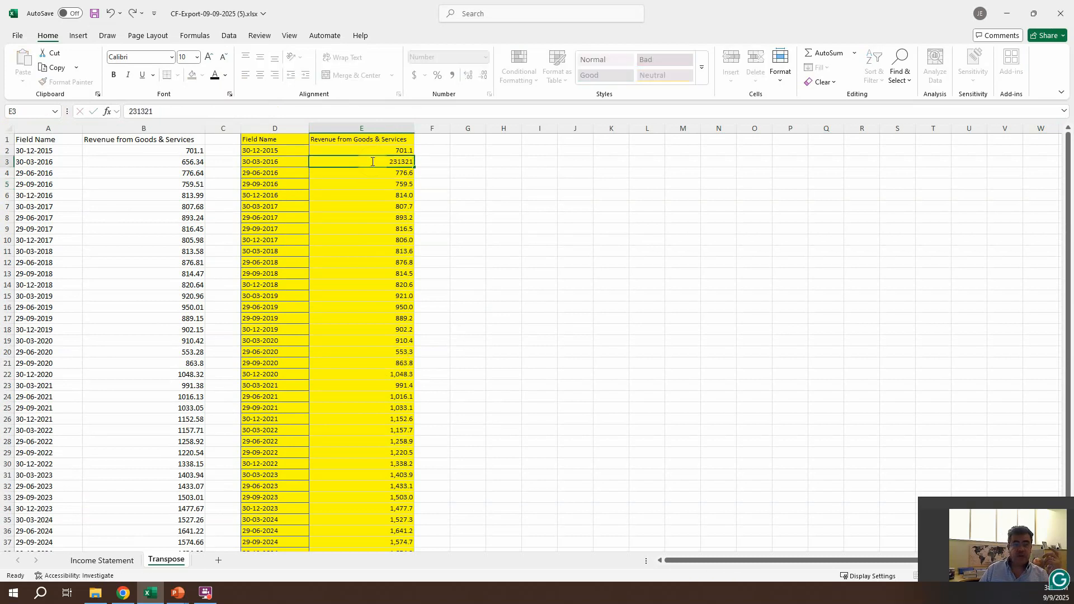
key("Return")
key("Down")
type("123132")
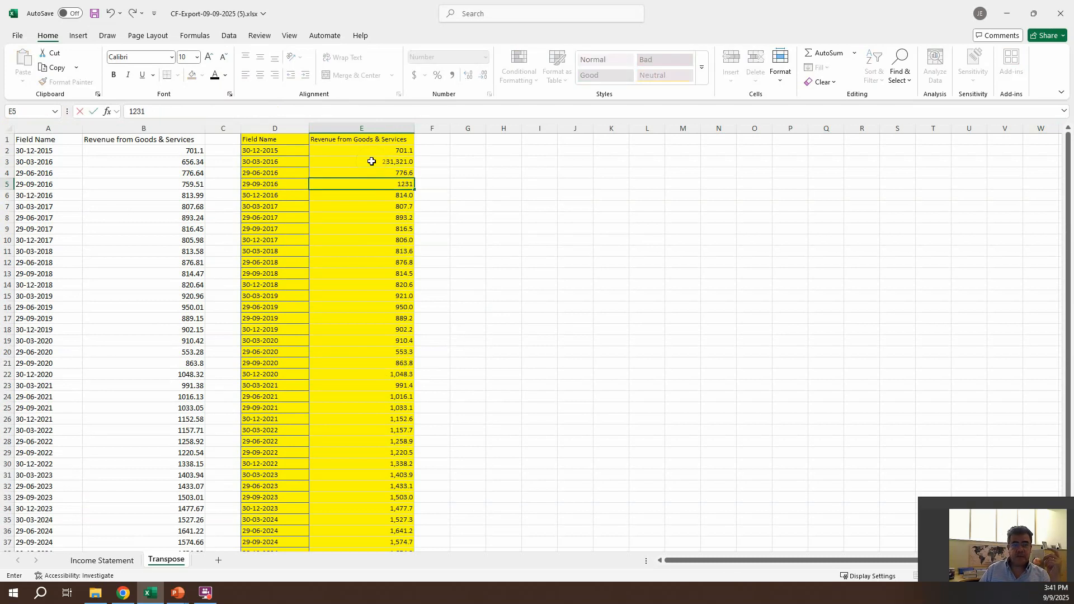
key("Return")
Delete rows 15 and 16 from the Income Statement sheet and compare both tables on the Transpose sheet.
left_click(104, 559)
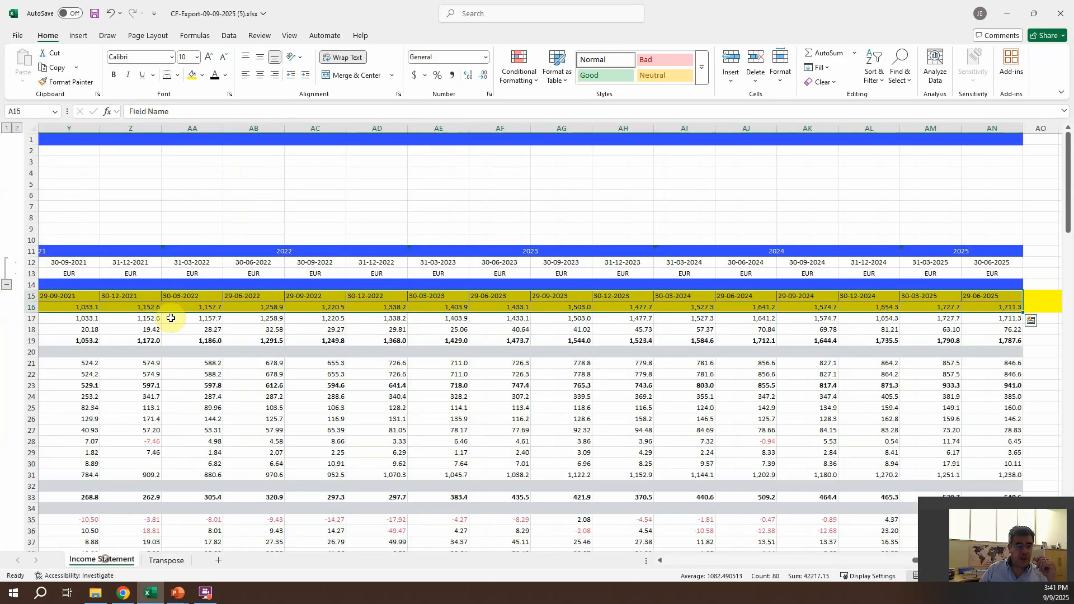
key("ctrl+Left")
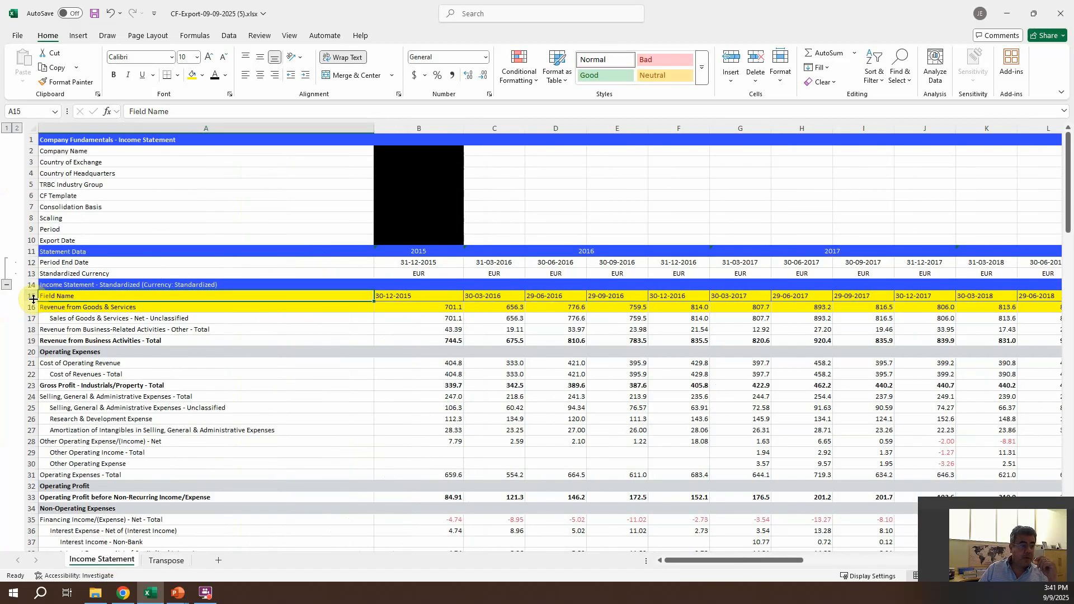
left_click_drag(32, 297, 32, 305)
right_click(49, 302)
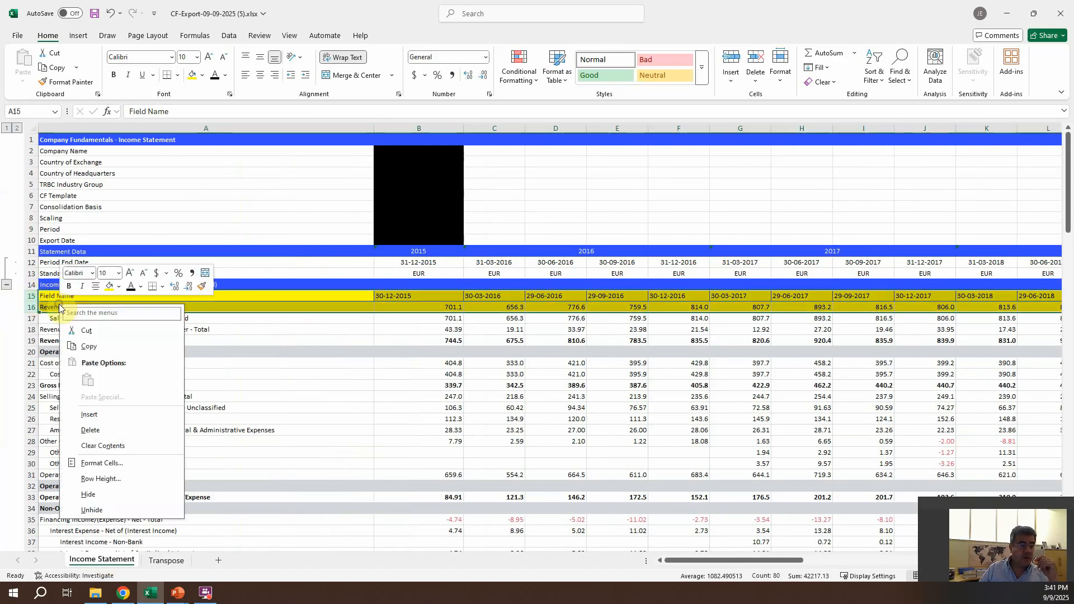
left_click(91, 434)
left_click(166, 560)
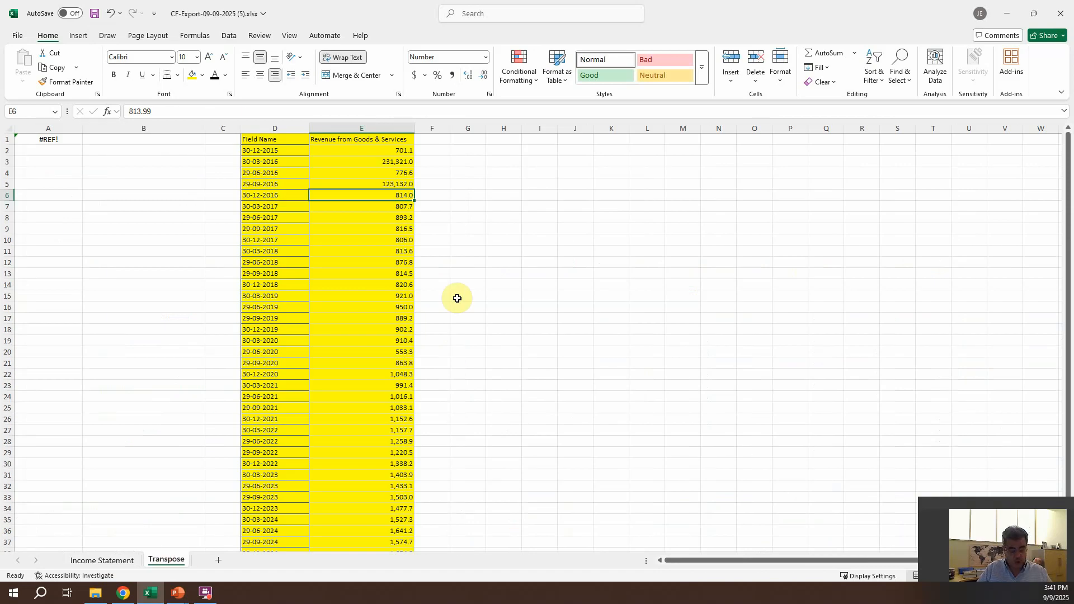
Undo the row deletion and the edits to E5 and E3.
key("ctrl+z")
key("ctrl+z")
key("ctrl+z")
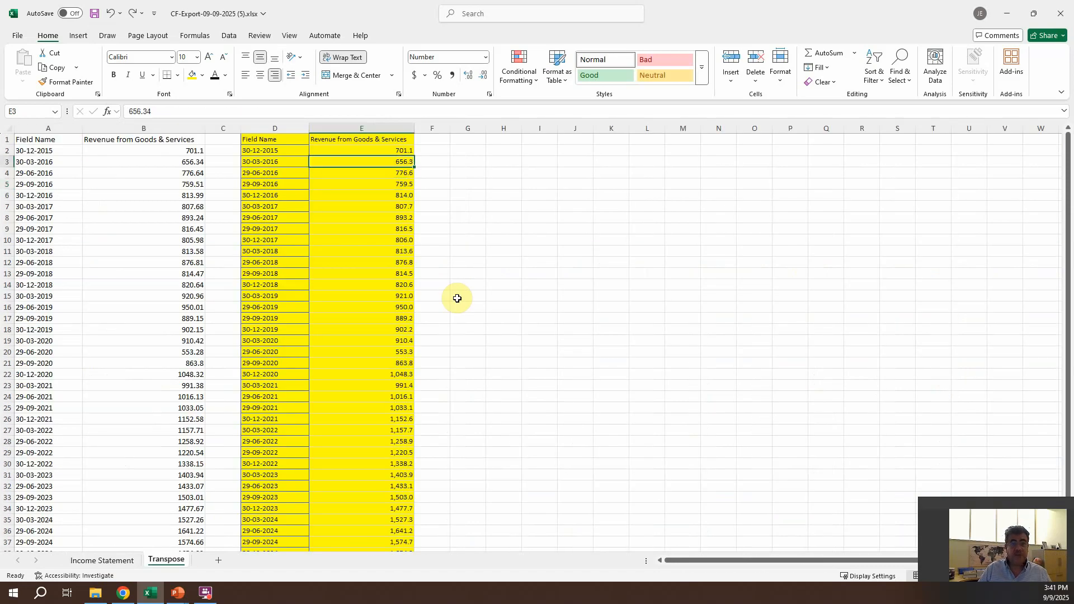
Set B16 on the Income Statement sheet to 1701.1 and open the Transpose sheet.
left_click(102, 560)
left_click(428, 307)
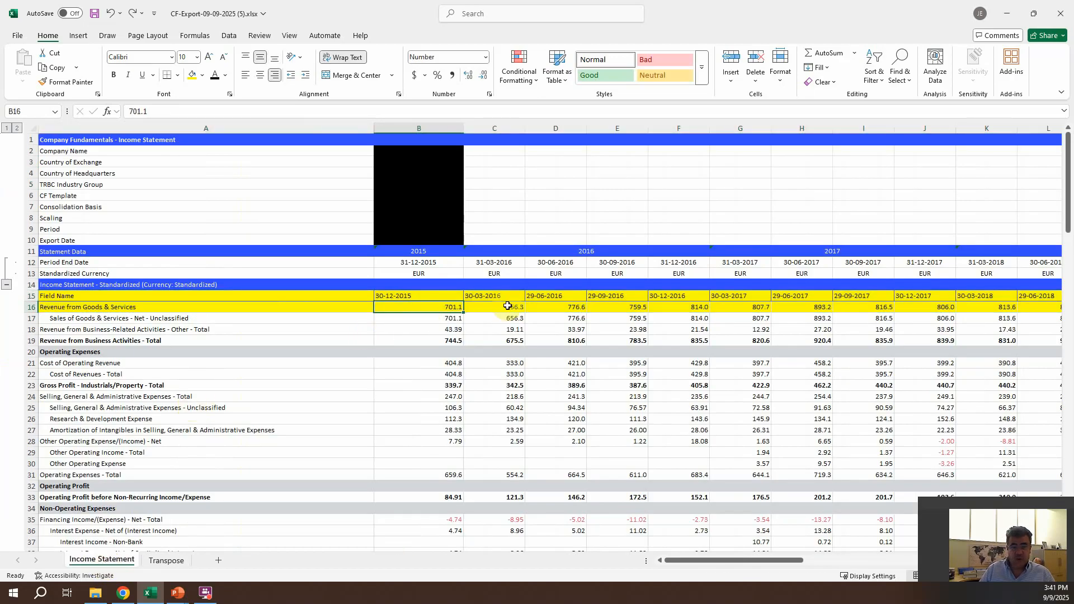
left_click(137, 111)
type("1")
key("Return")
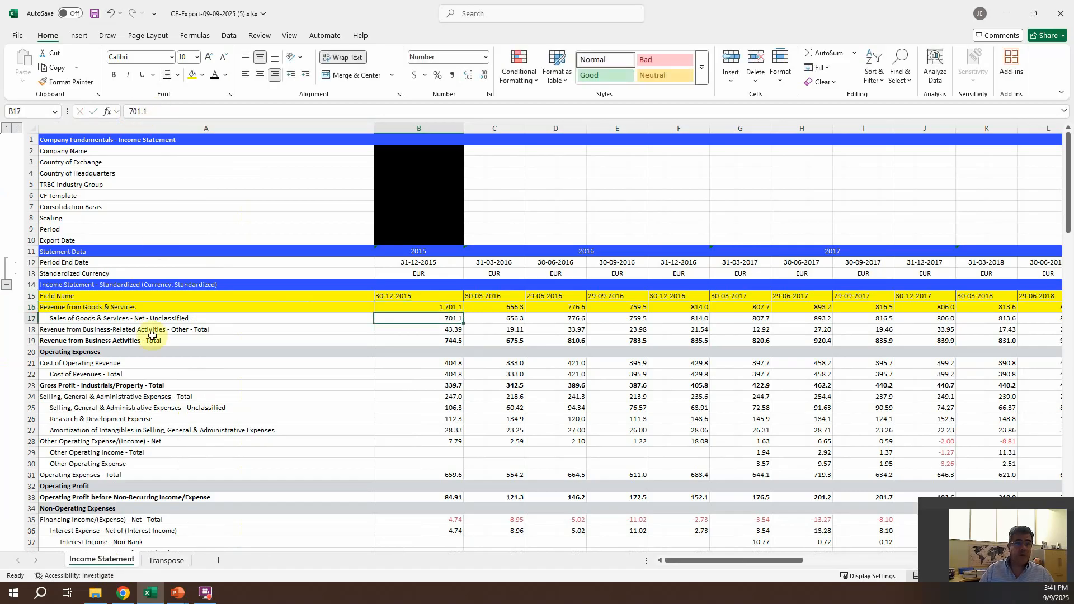
left_click(166, 561)
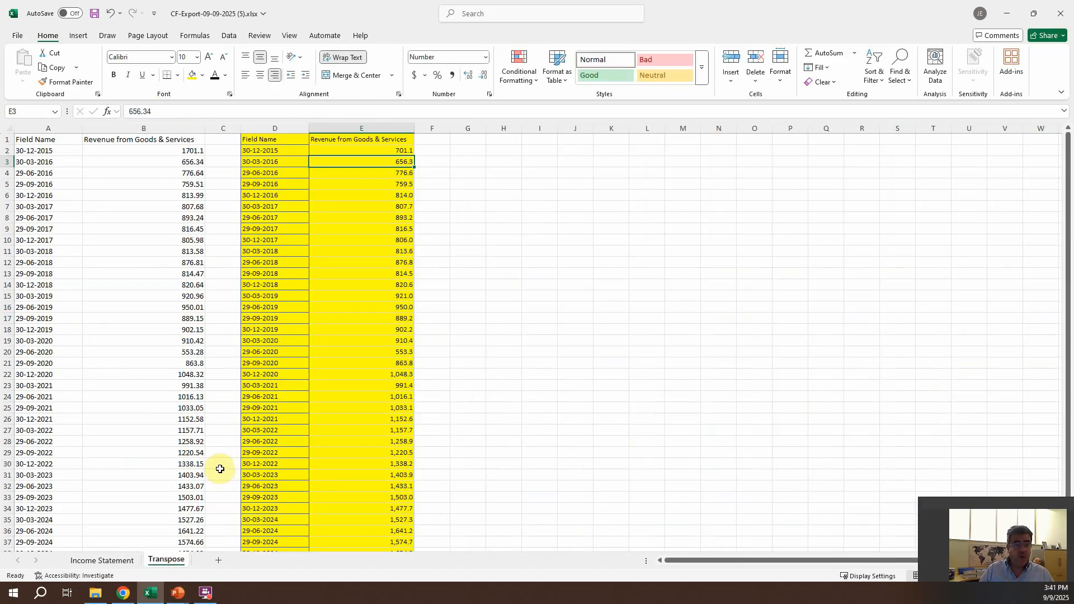
Compare the TRANSPOSE formula result in B2 with the pasted values in E2 and E3.
left_click(174, 151)
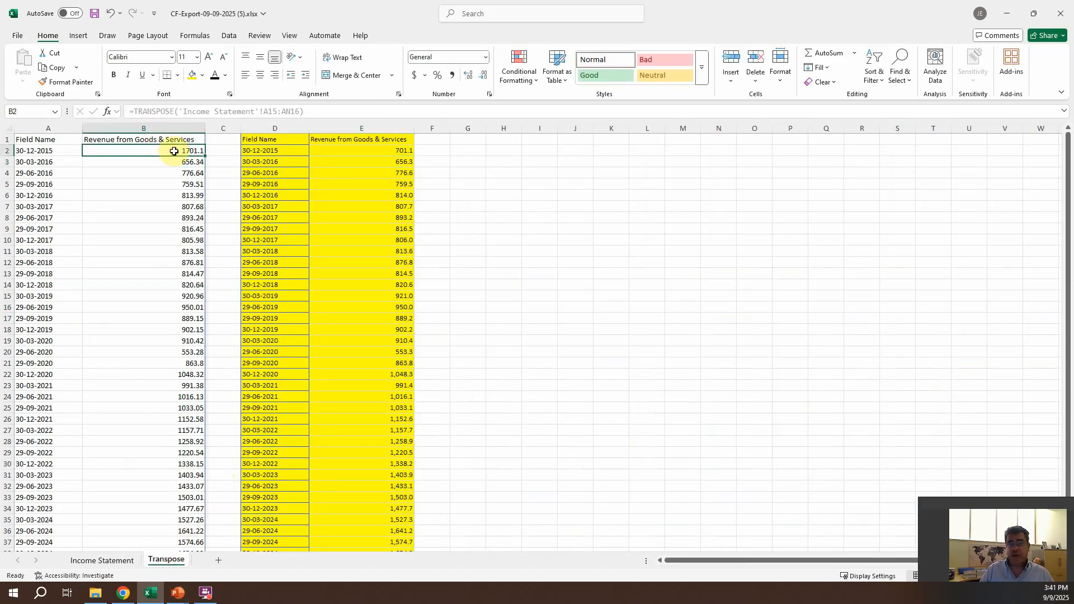
left_click(383, 148)
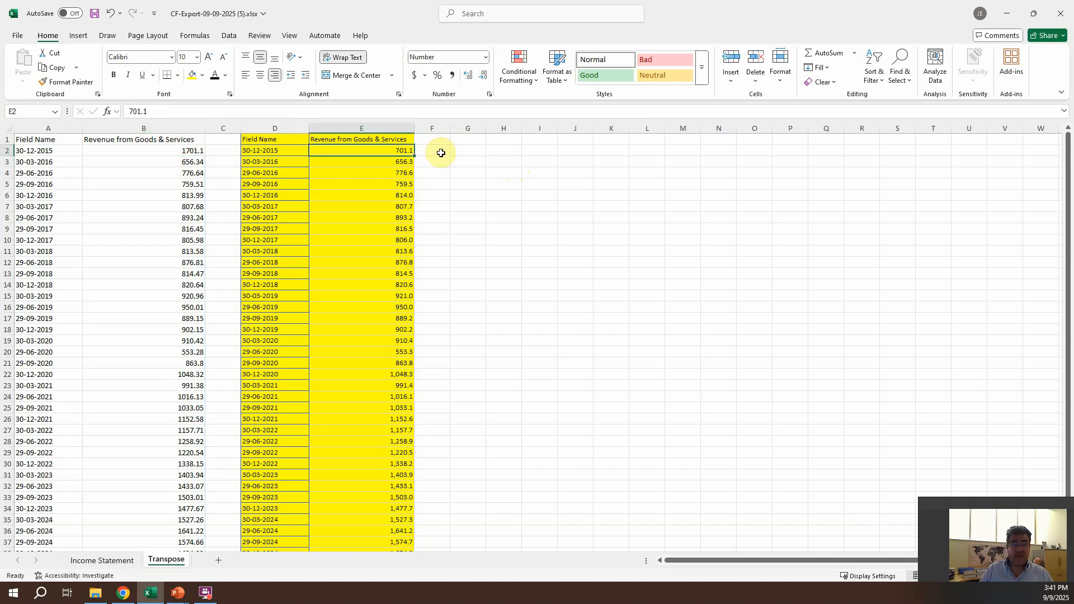
left_click(167, 150)
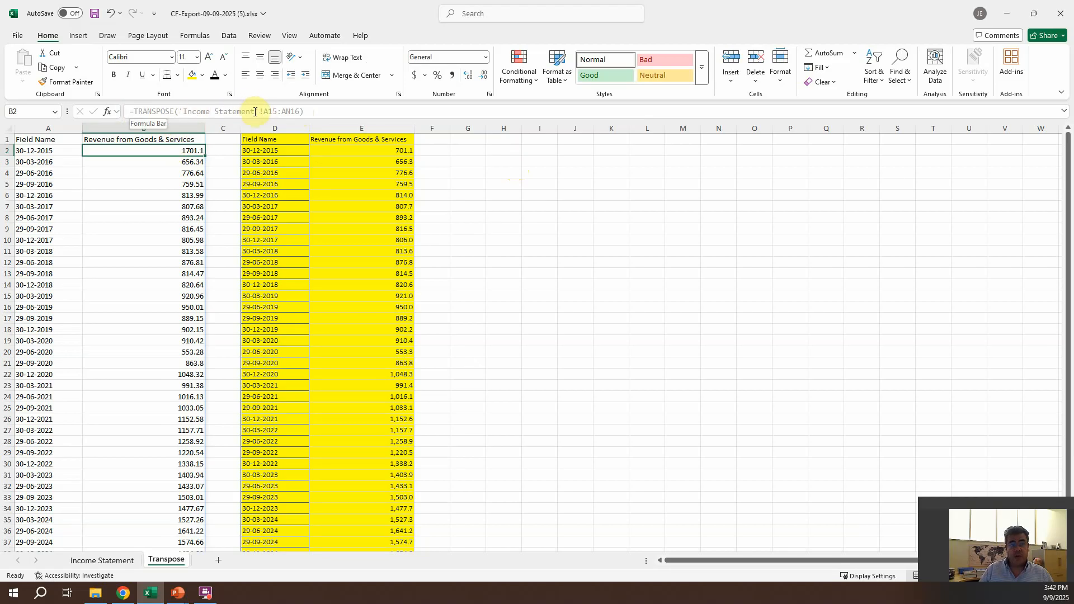
left_click(361, 160)
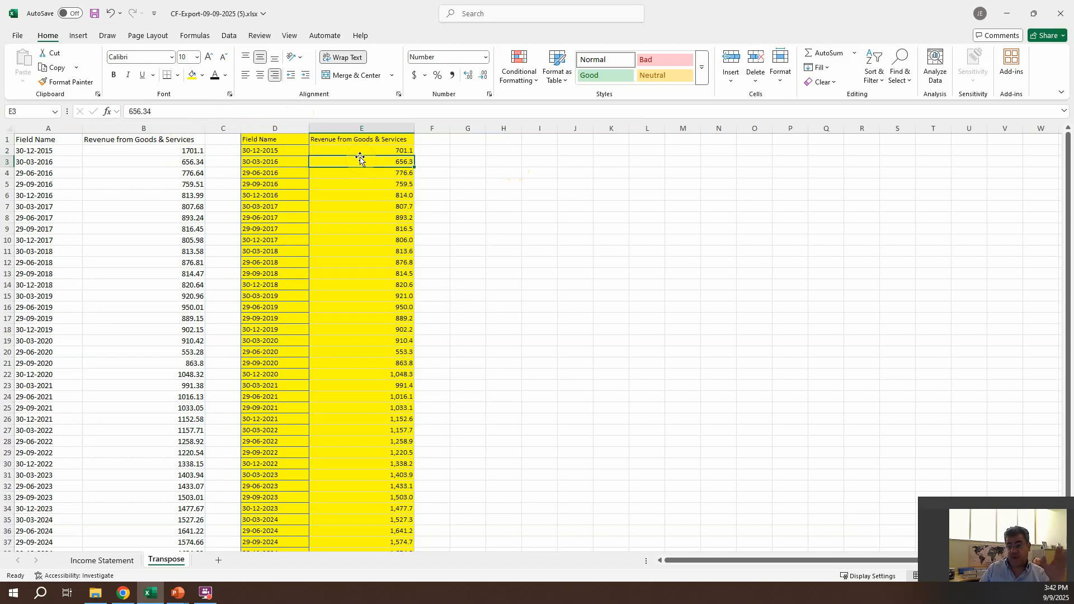
Undo the B16 edit on the Income Statement sheet and return to the Transpose sheet.
left_click(118, 561)
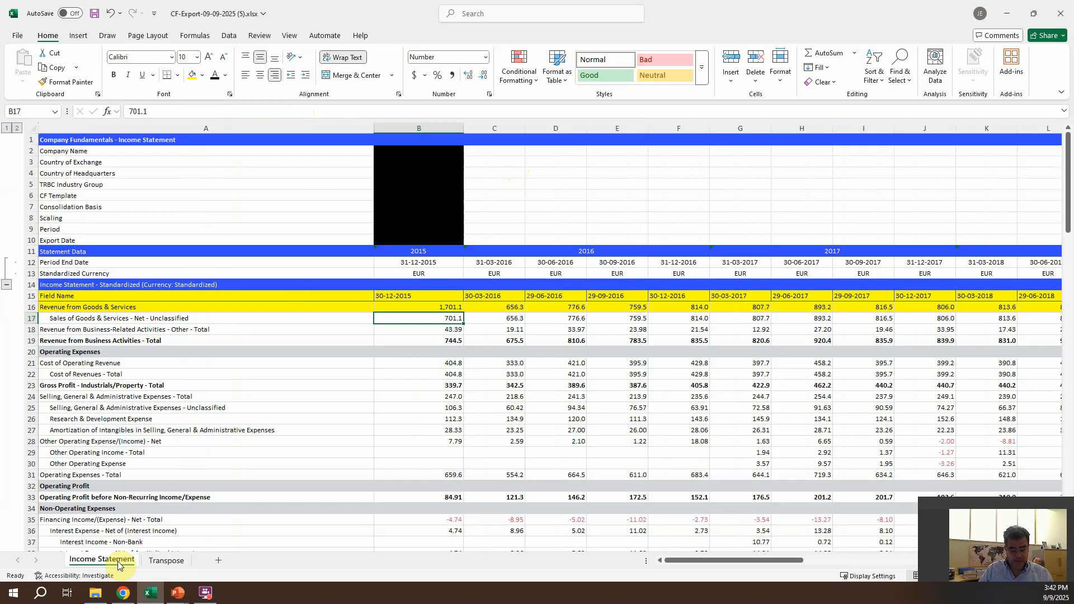
left_click(167, 560)
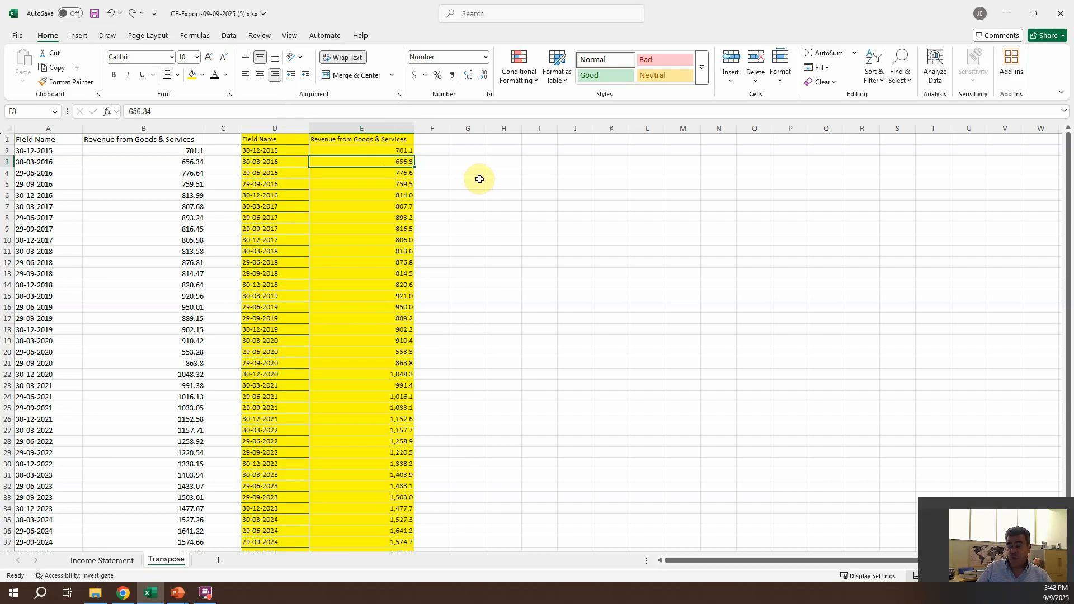
Select cell G1 and switch to the PowerPoint slide show to read the third way on the "Three ways" slide.
left_click(470, 143)
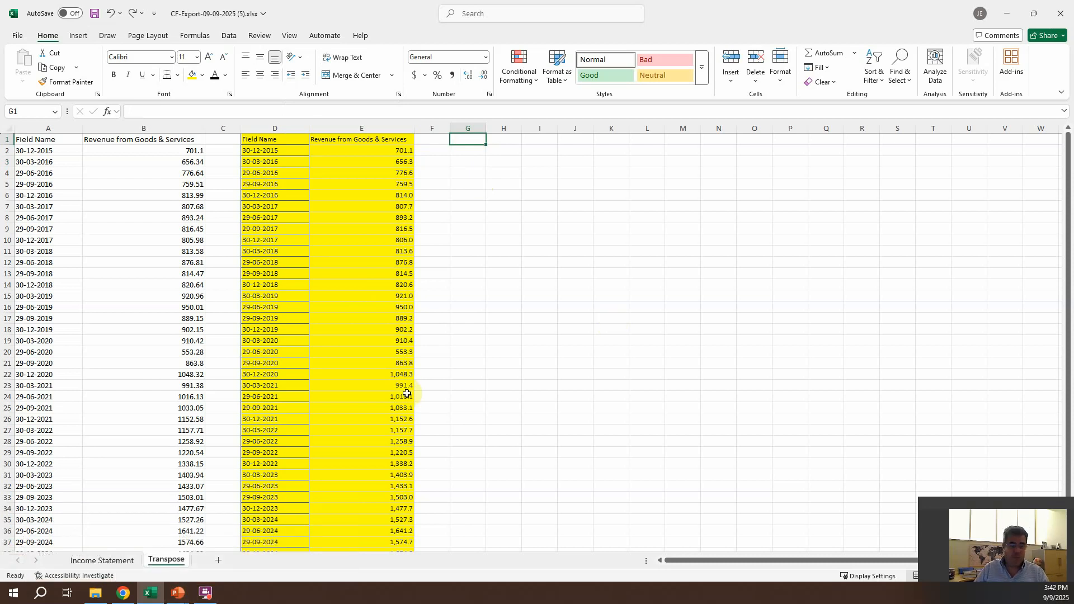
mouse_move(176, 593)
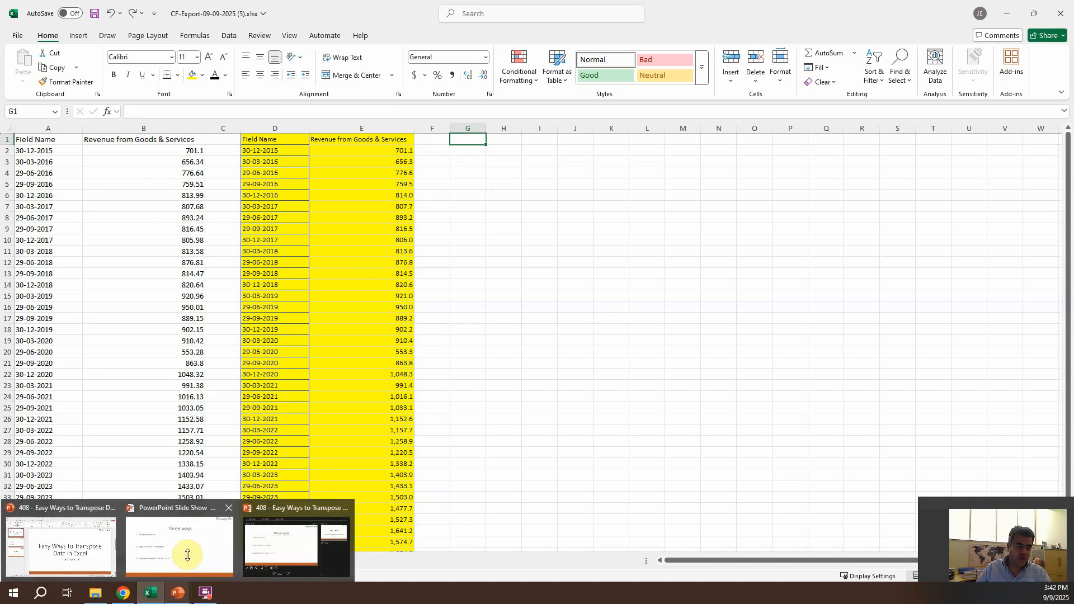
left_click(185, 556)
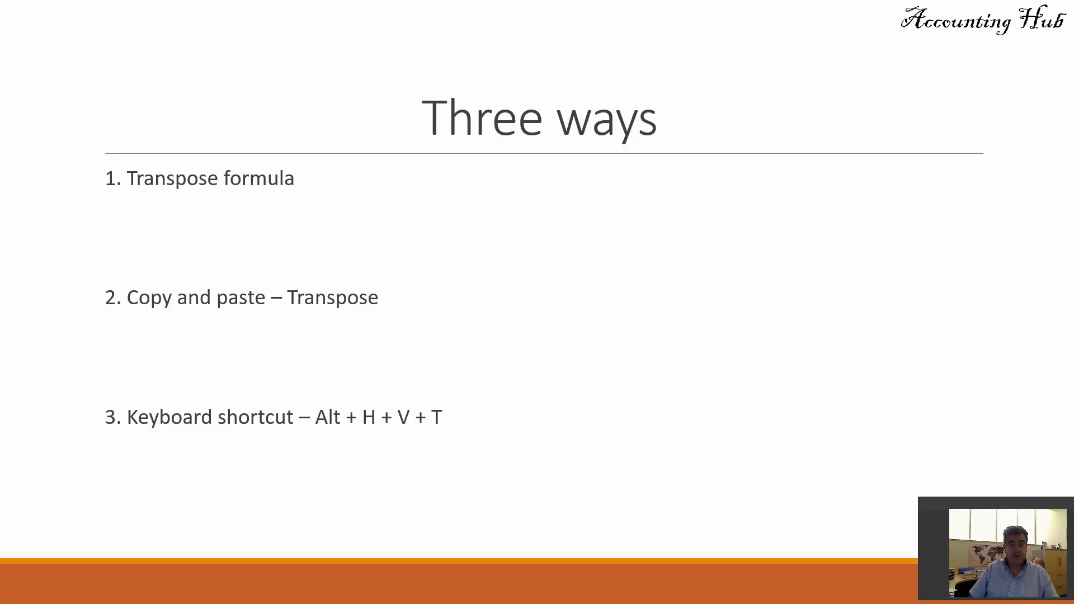
Return to Excel and copy the range A15:AN16 from the Income Statement sheet again.
key("alt+Tab")
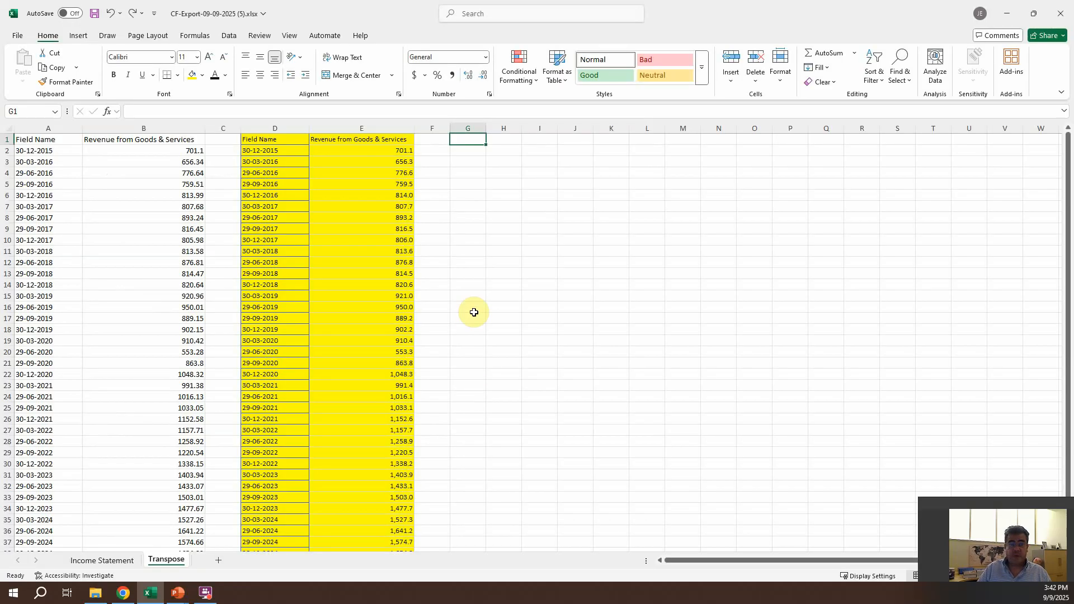
left_click(102, 559)
left_click(182, 297)
key("shift+Down")
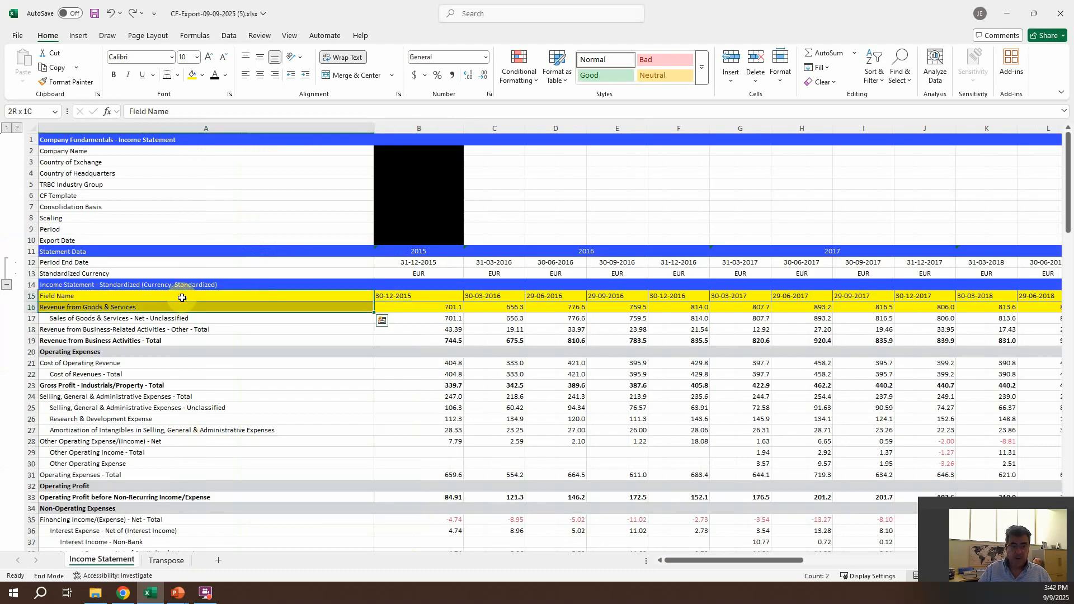
key("ctrl+shift+Right")
key("ctrl+c")
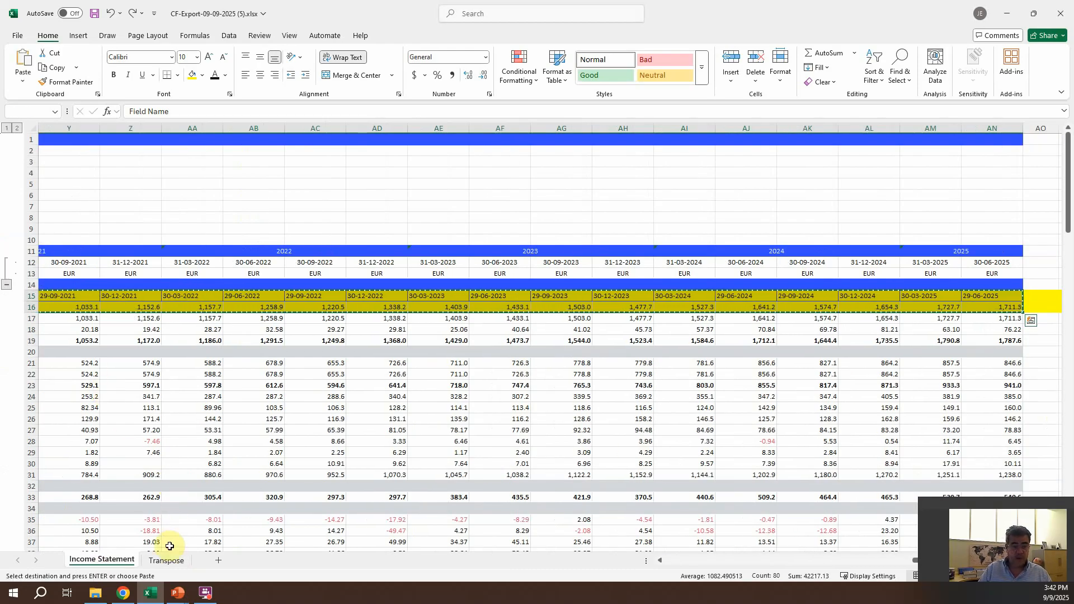
Paste the copied rows transposed at G1 of the Transpose sheet.
left_click(168, 561)
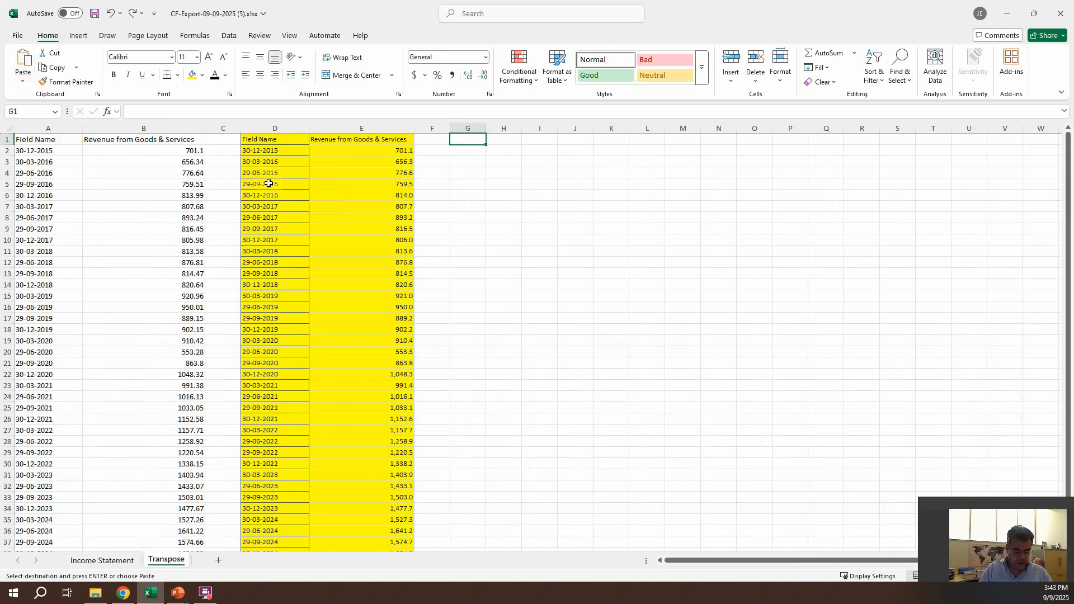
key("alt")
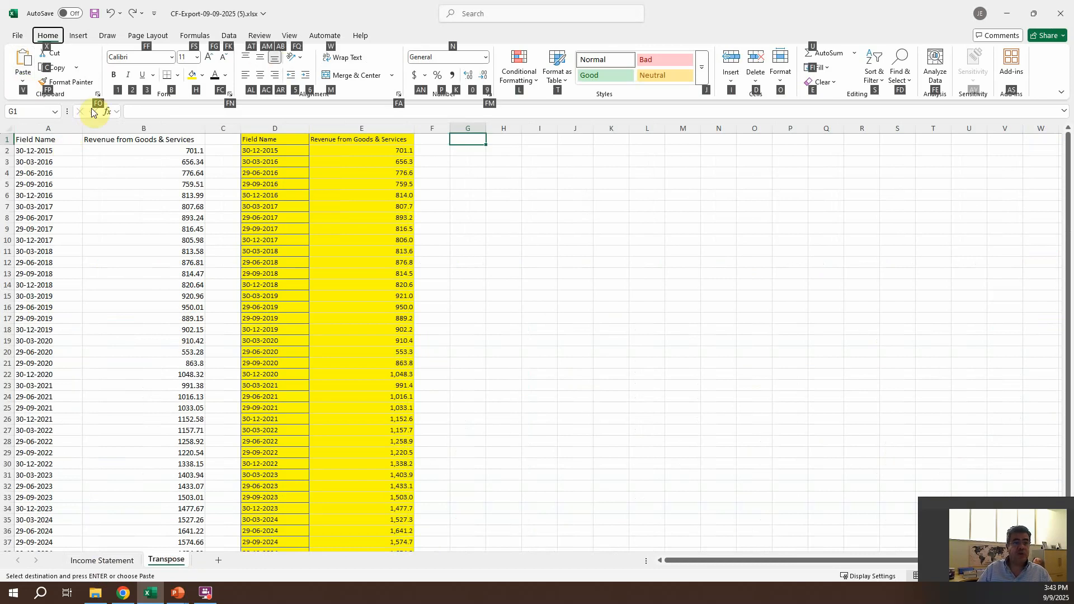